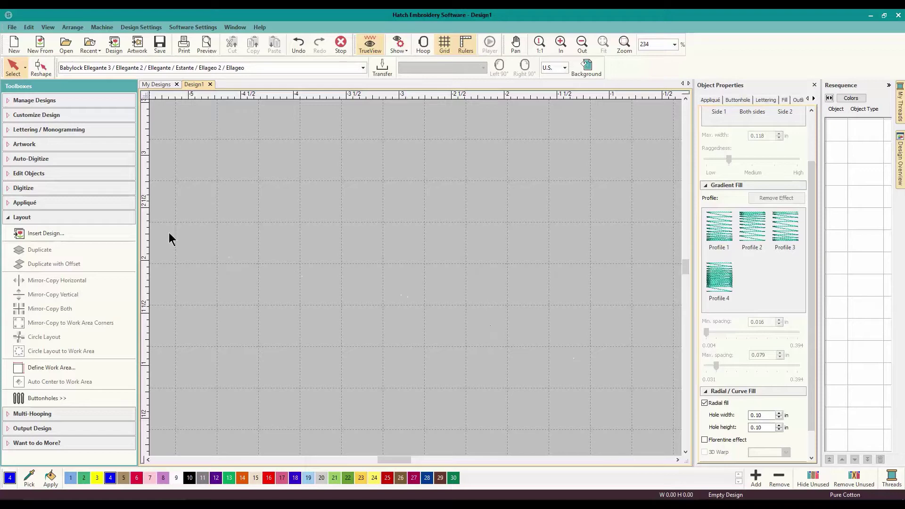
Digitize a filled blue circle about 1.55 in across with the Circle / Oval tool and select it.
left_click(22, 218)
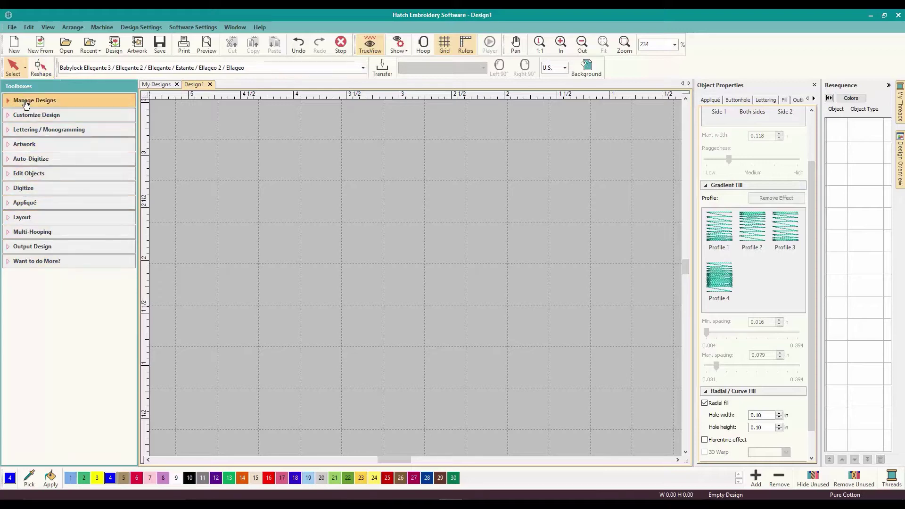
left_click(46, 194)
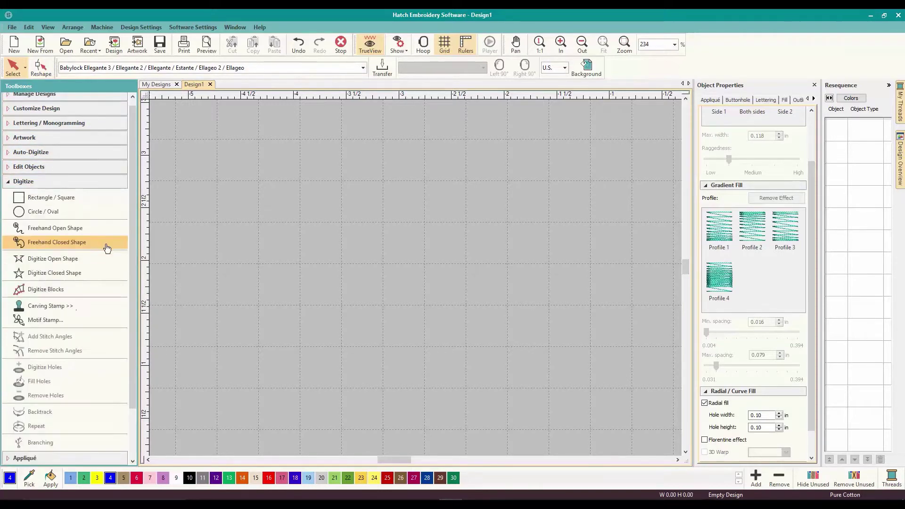
left_click(52, 213)
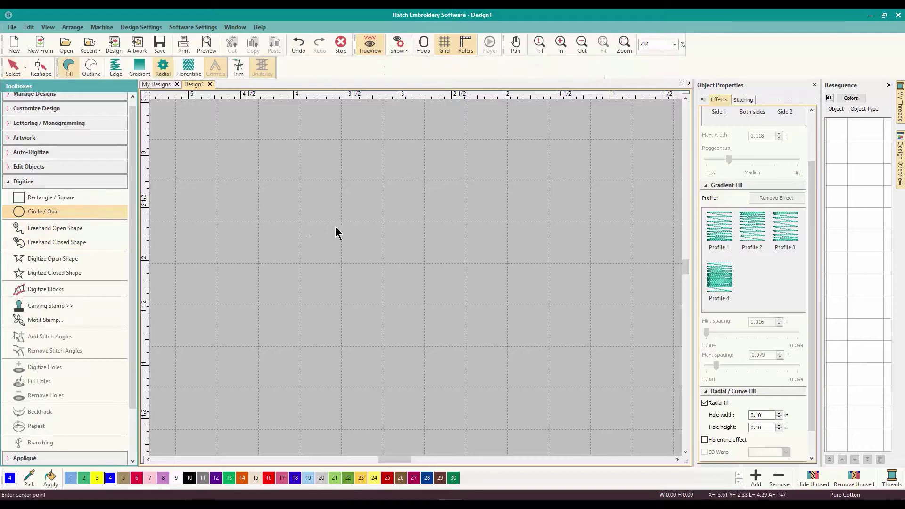
left_click(343, 263)
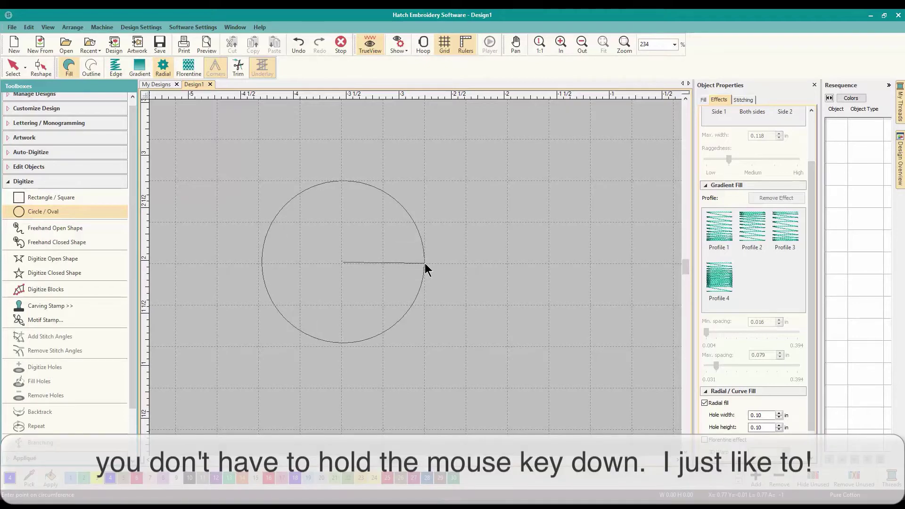
left_click(425, 263)
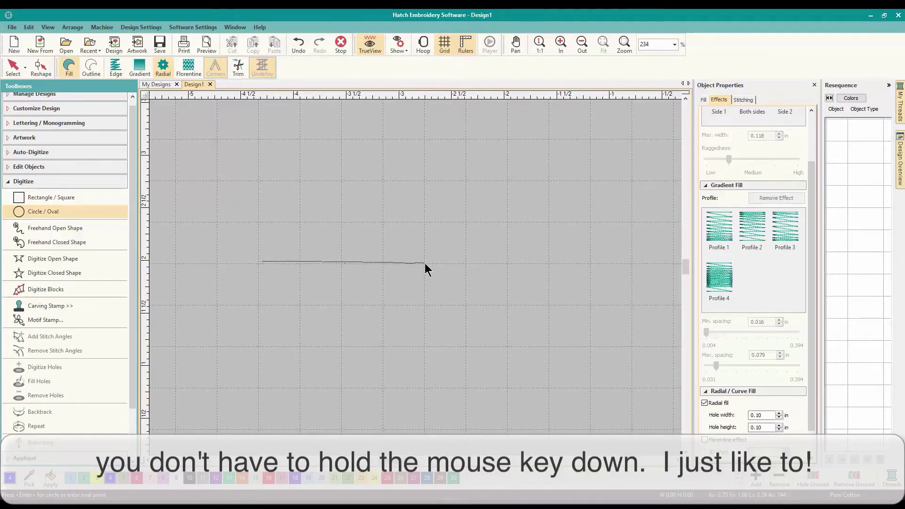
key("Return")
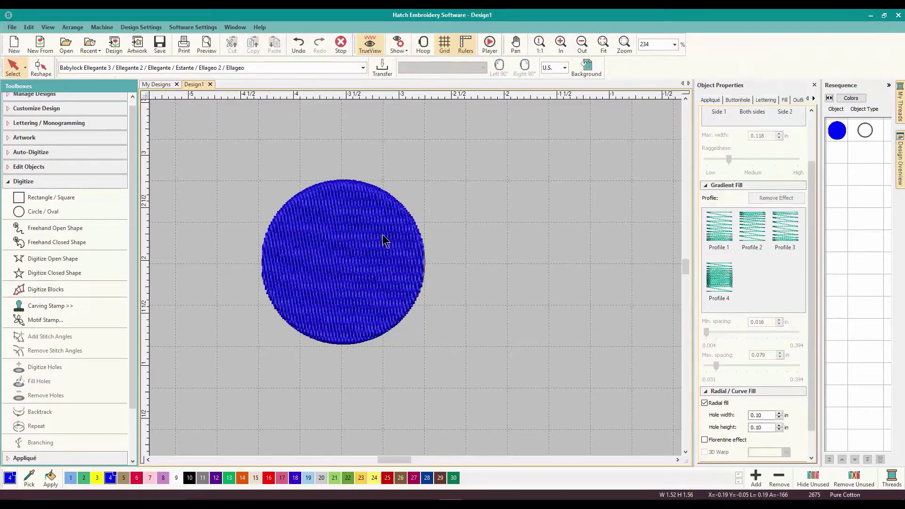
key("Escape")
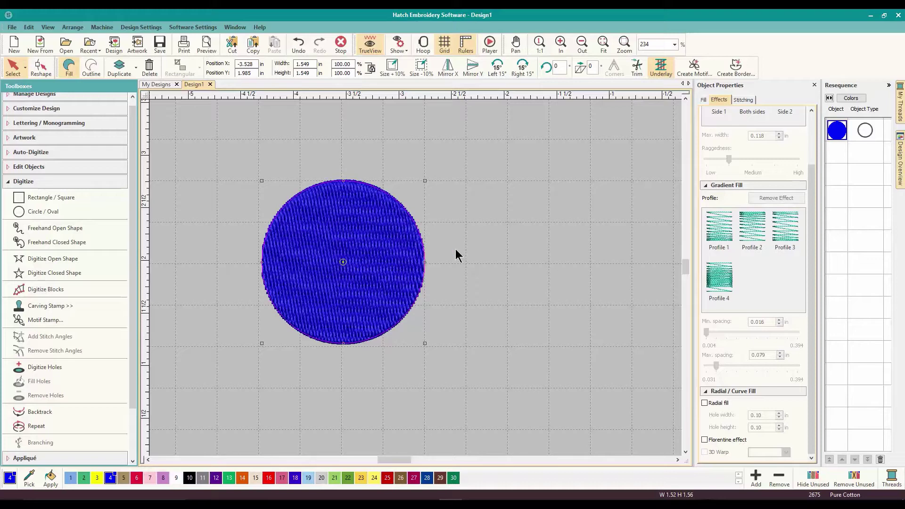
Set the circle's Tatami fill to pattern 31 from the pattern gallery.
left_click(704, 101)
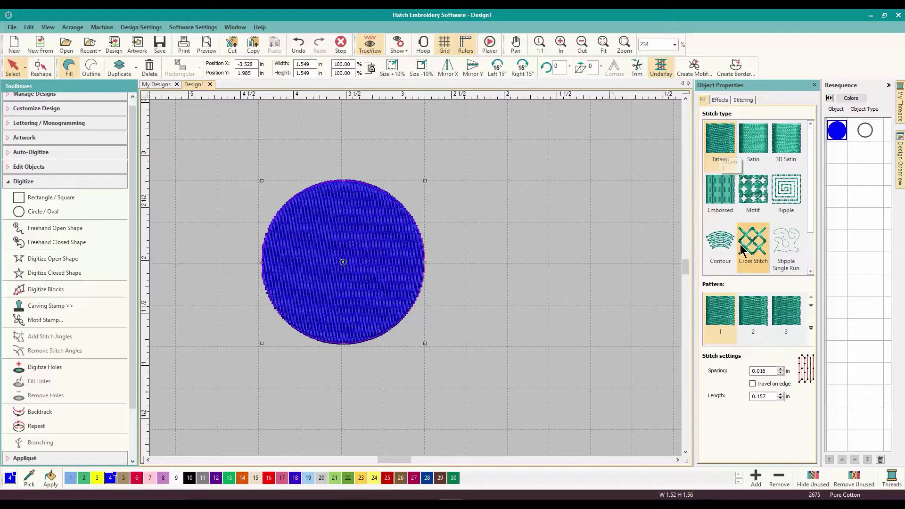
left_click(811, 327)
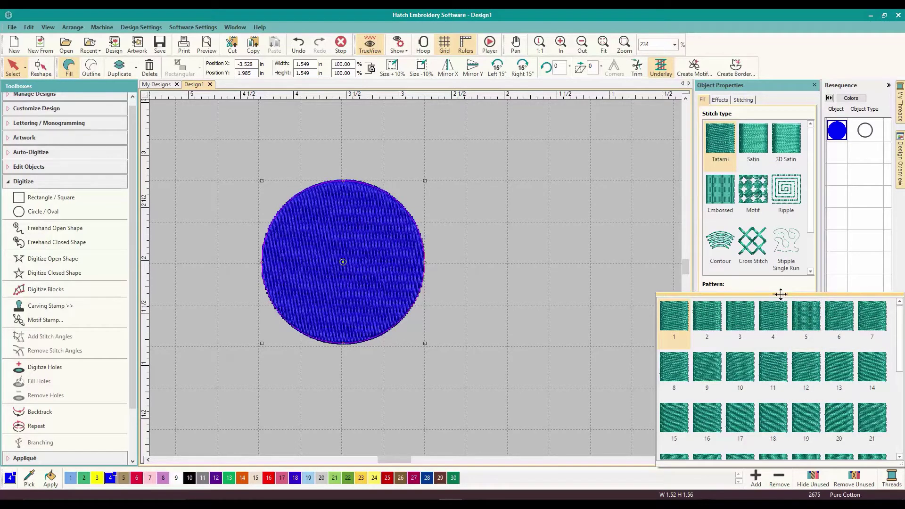
left_click_drag(781, 295, 598, 141)
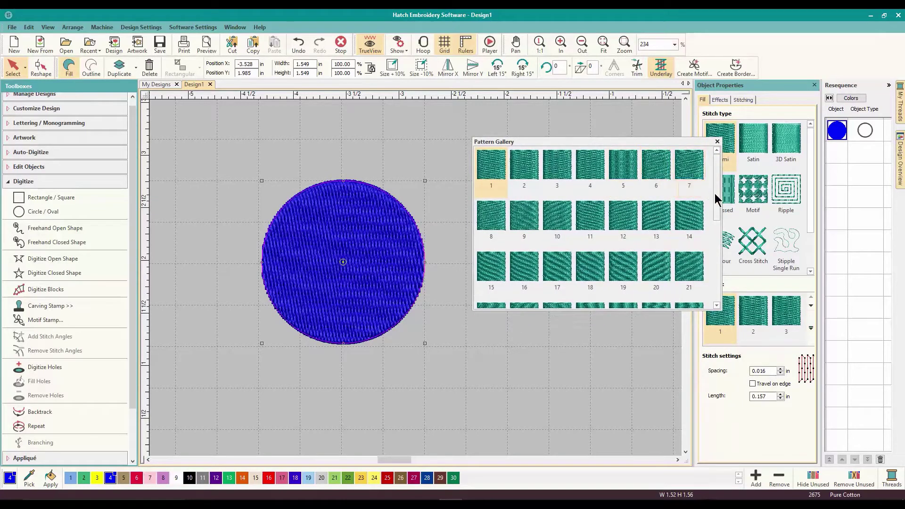
left_click_drag(715, 194, 708, 273)
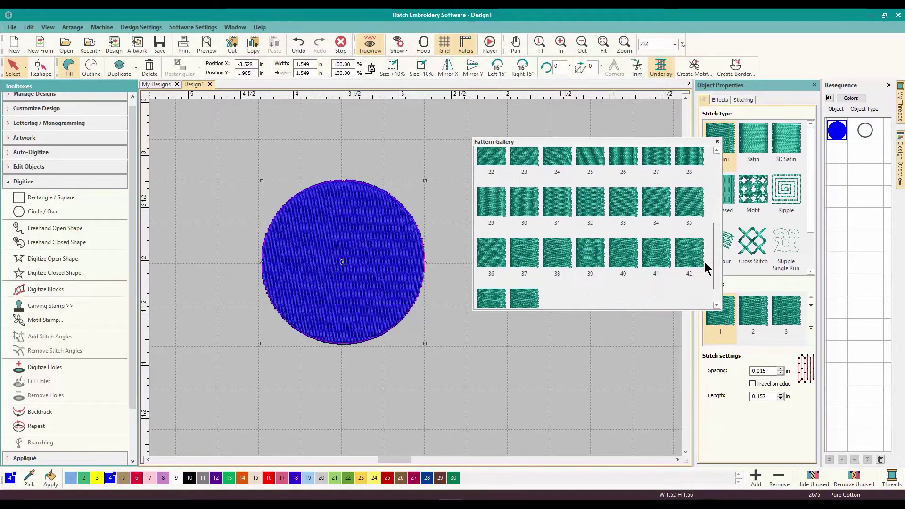
left_click(560, 209)
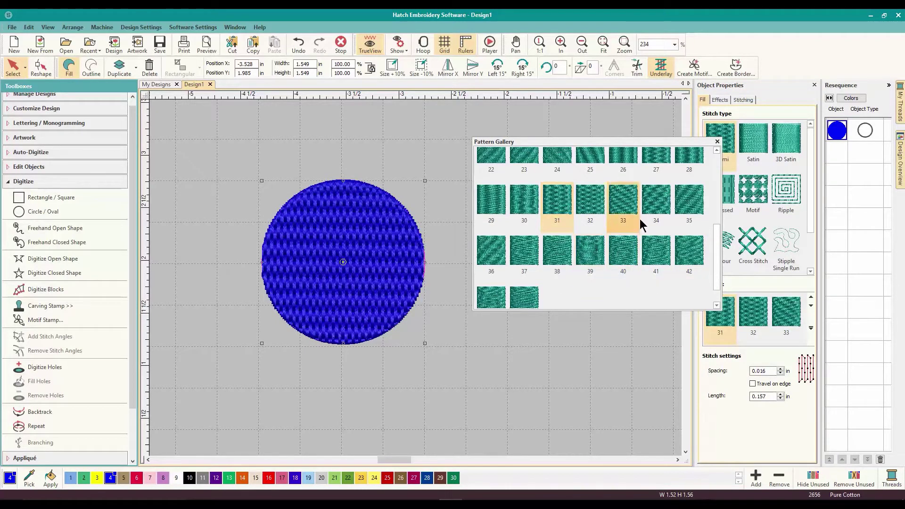
left_click(718, 142)
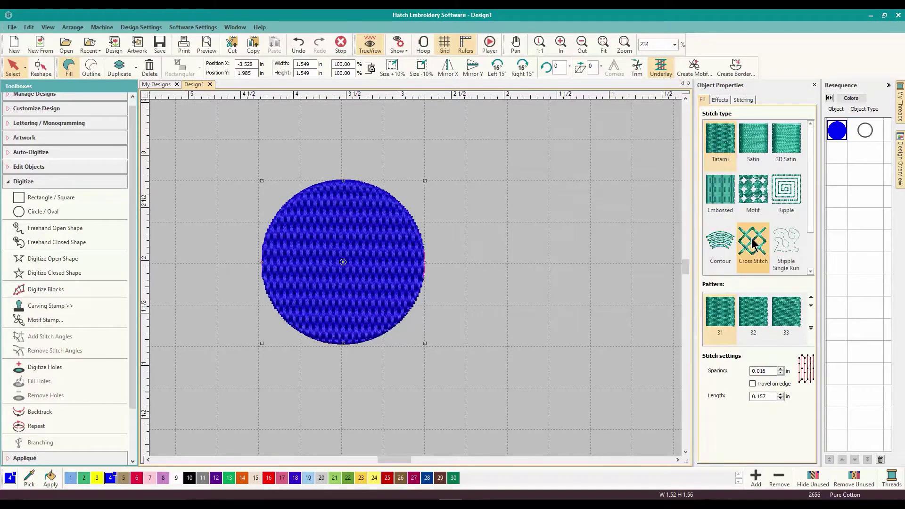
Turn on radial fill for the circle and reshape its radial center to just outside the circle's lower-right edge.
left_click(720, 100)
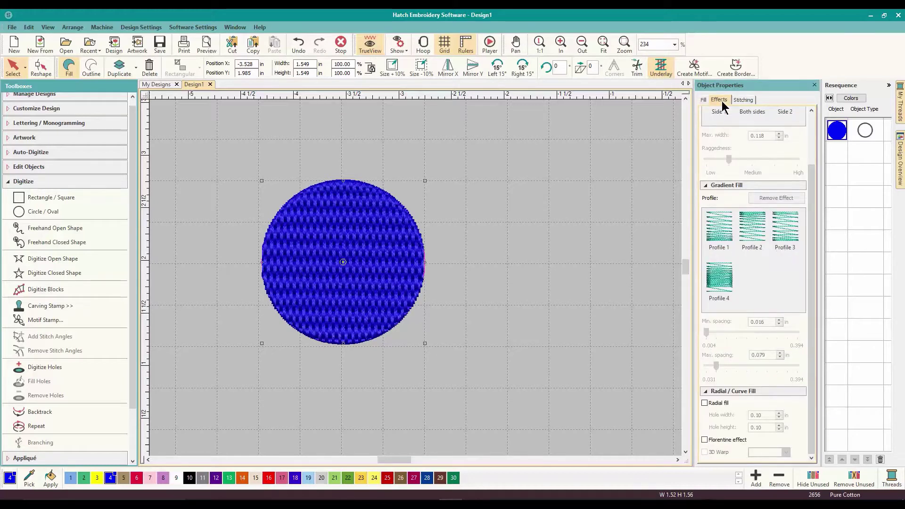
left_click(704, 403)
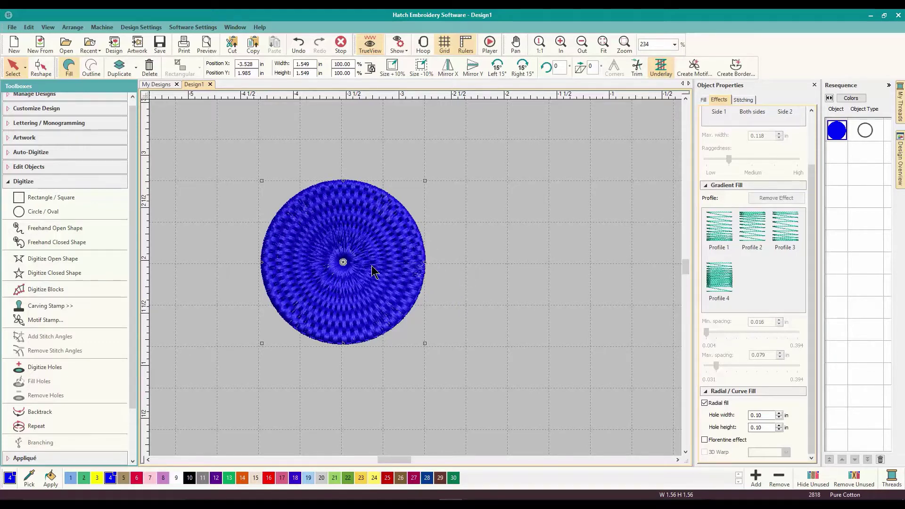
left_click(38, 71)
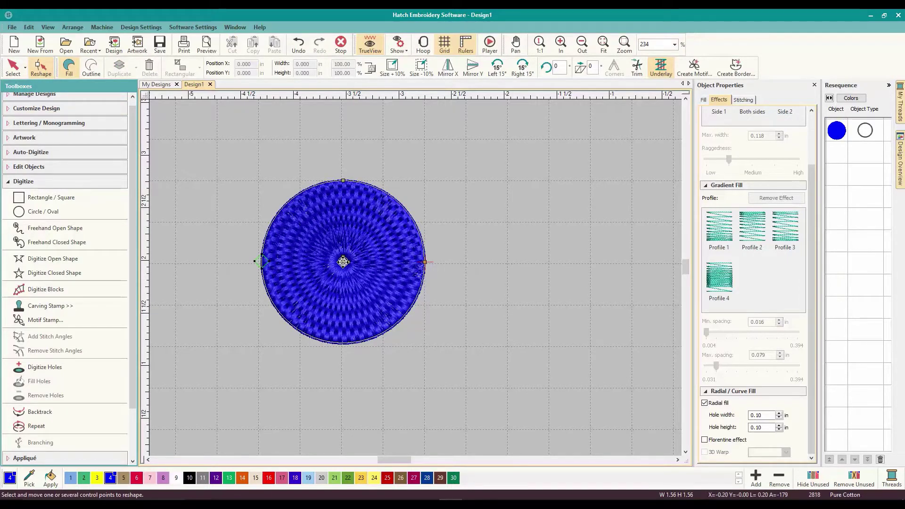
left_click_drag(343, 262, 343, 309)
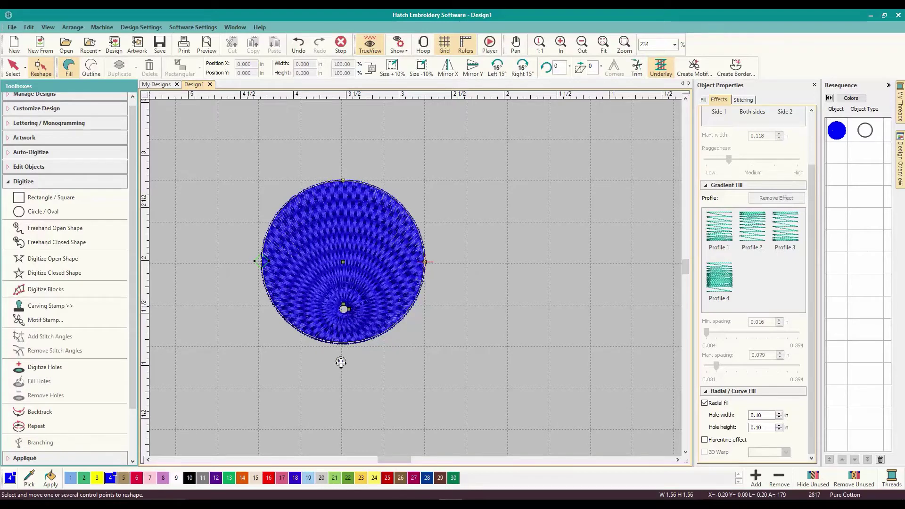
left_click_drag(344, 309, 434, 315)
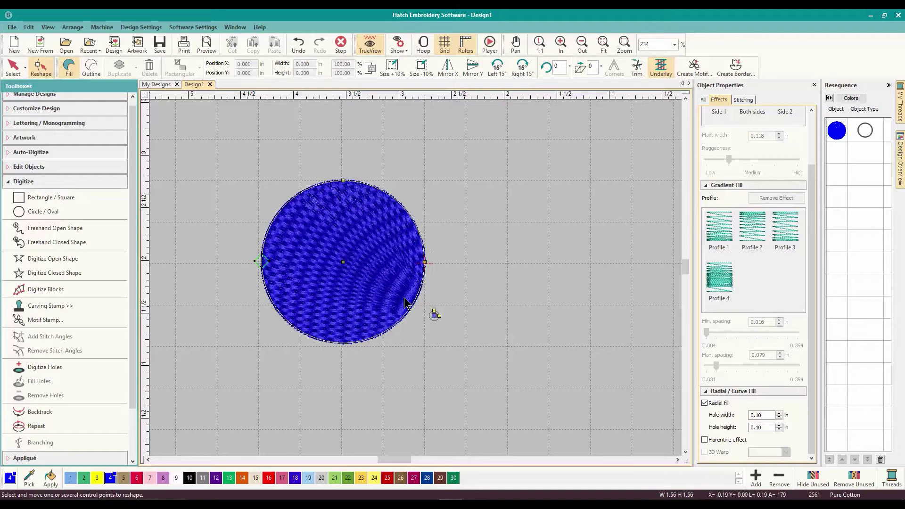
Set the Tatami fill to pattern 26 and move the radial center further down along the circle's lower-right outside edge.
left_click(703, 100)
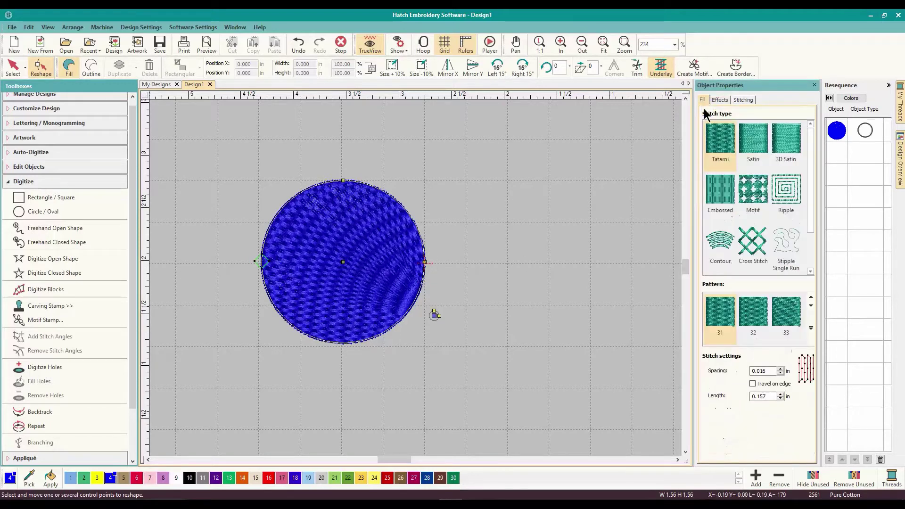
left_click(810, 329)
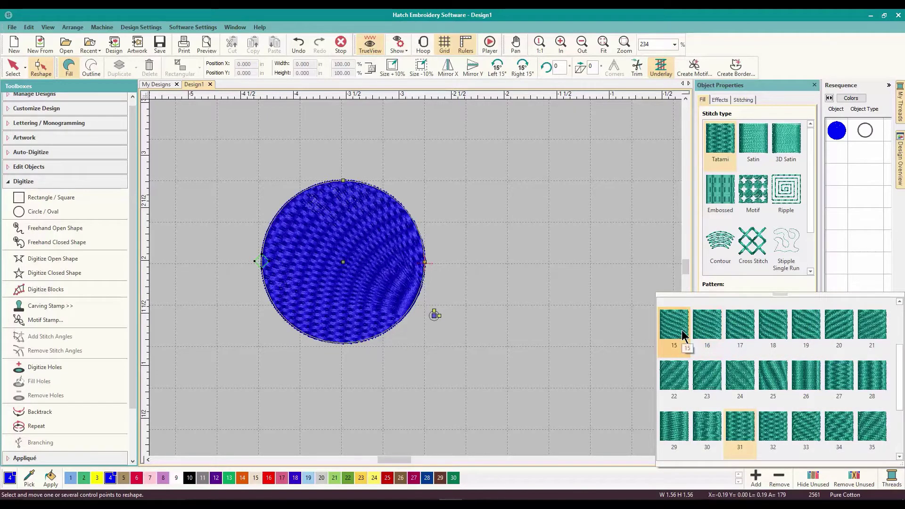
left_click(811, 373)
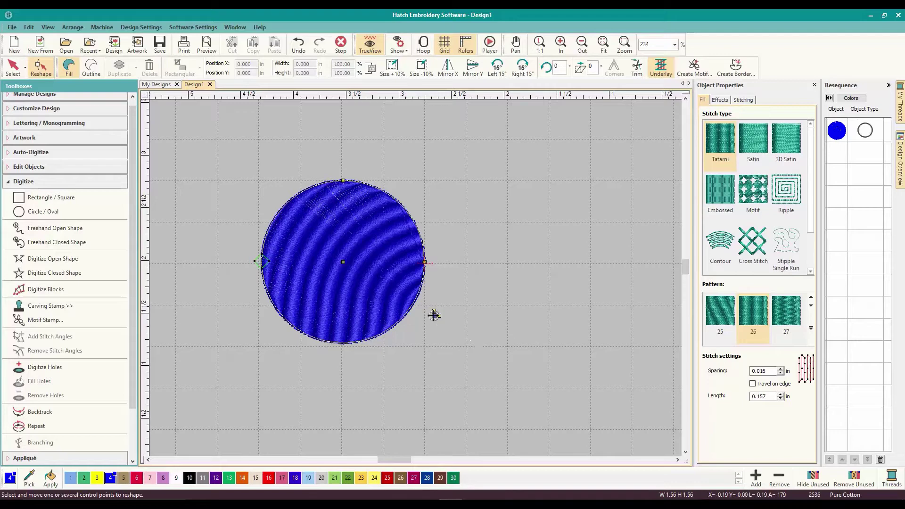
mouse_move(434, 316)
left_mouse_down()
mouse_move(452, 252)
mouse_move(408, 347)
left_mouse_up()
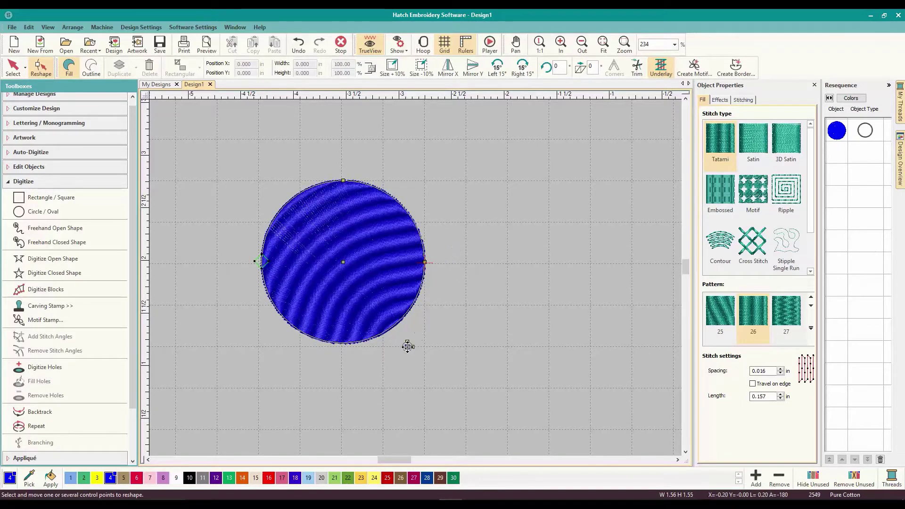
Change the circle's Tatami fill to pattern 40.
left_click(811, 328)
scroll(780, 375, "down", 3)
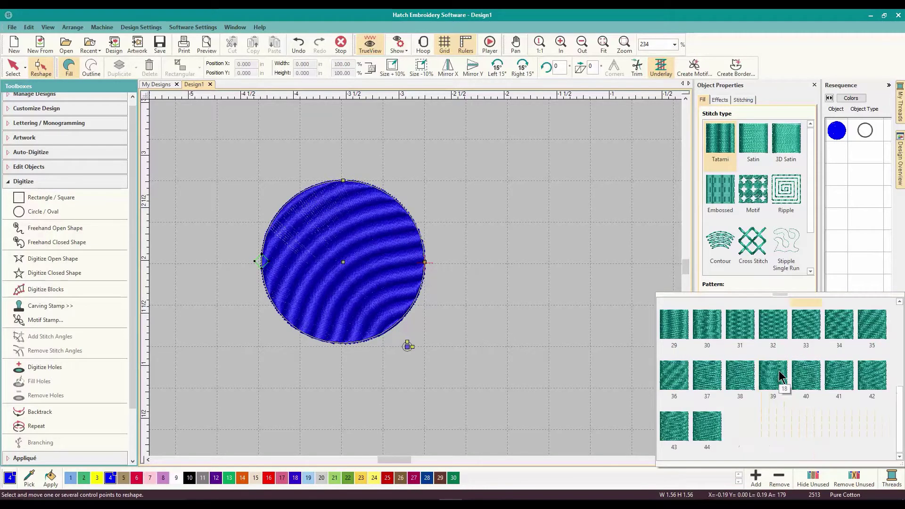
left_click(805, 377)
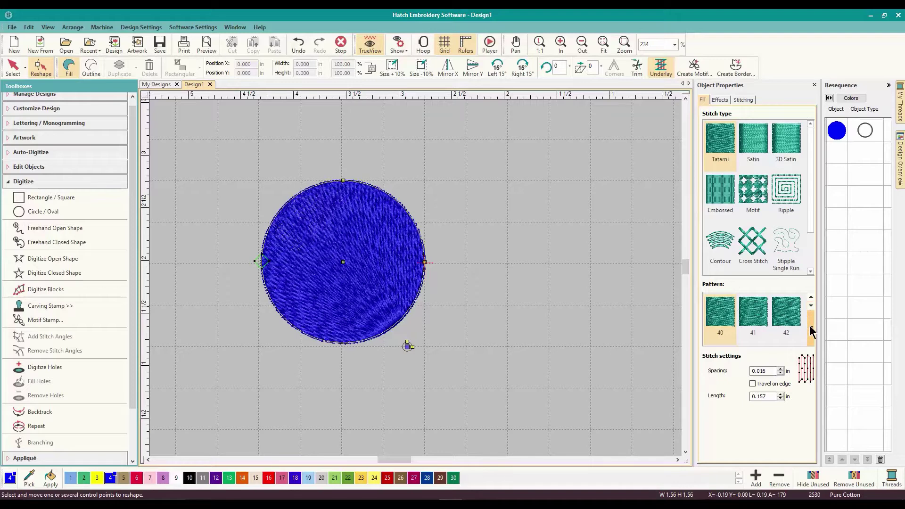
Set the Tatami fill to pattern 2 and move the radial center inside the circle, slightly below and right of its middle.
left_click(810, 307)
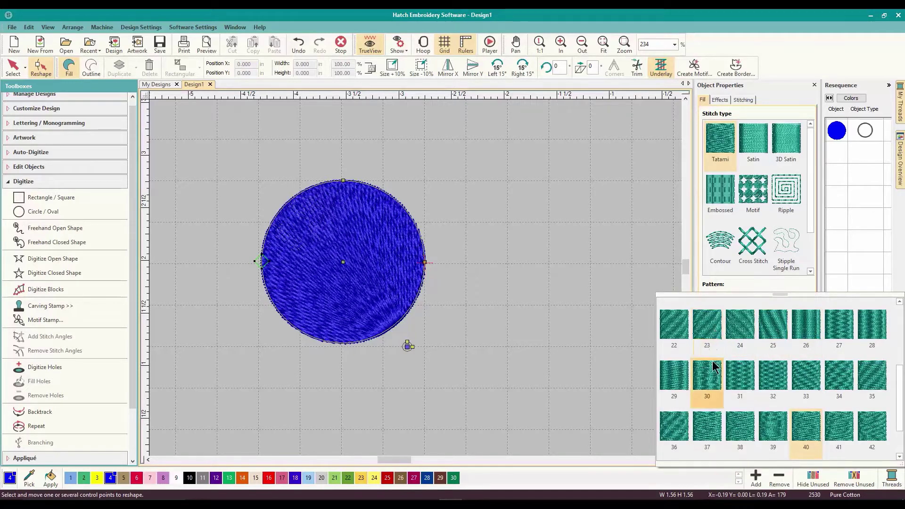
scroll(715, 365, "up", 4)
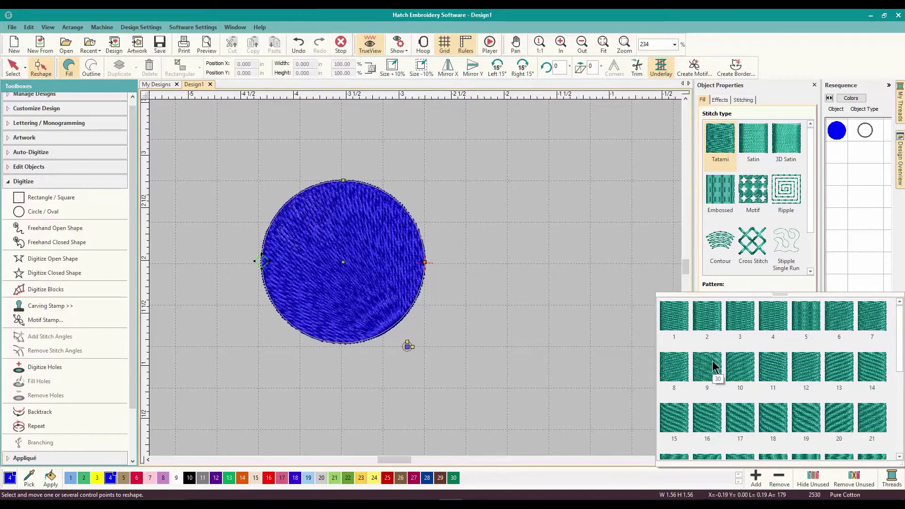
left_click(708, 319)
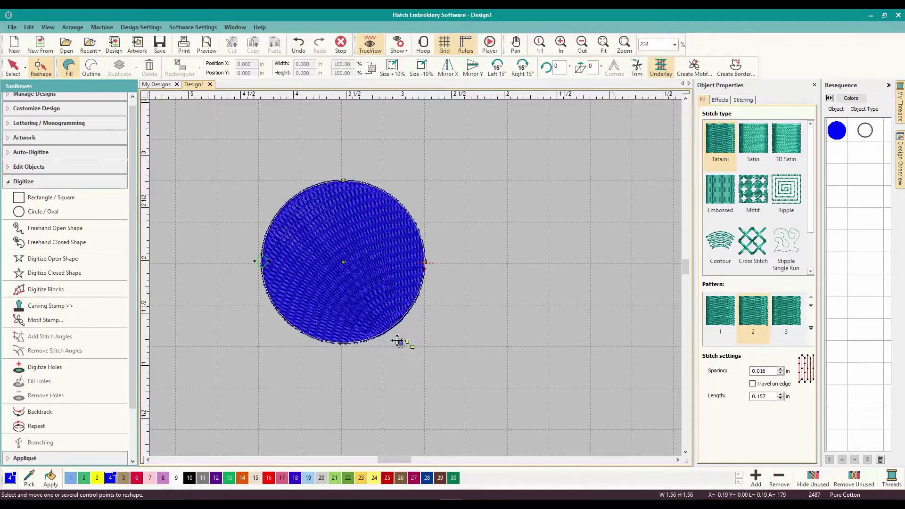
left_click(358, 281)
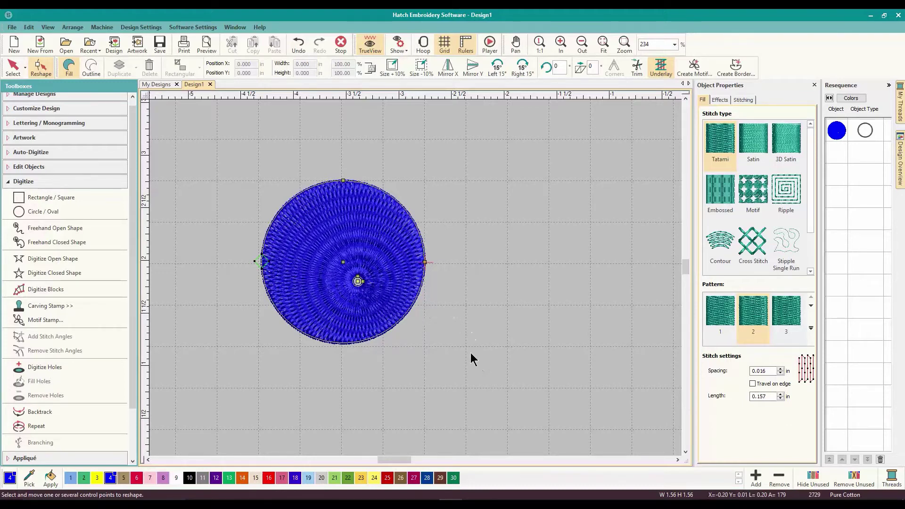
Select the radial-filled circle and convert it to an editable freeform object with Break Apart.
left_click(19, 72)
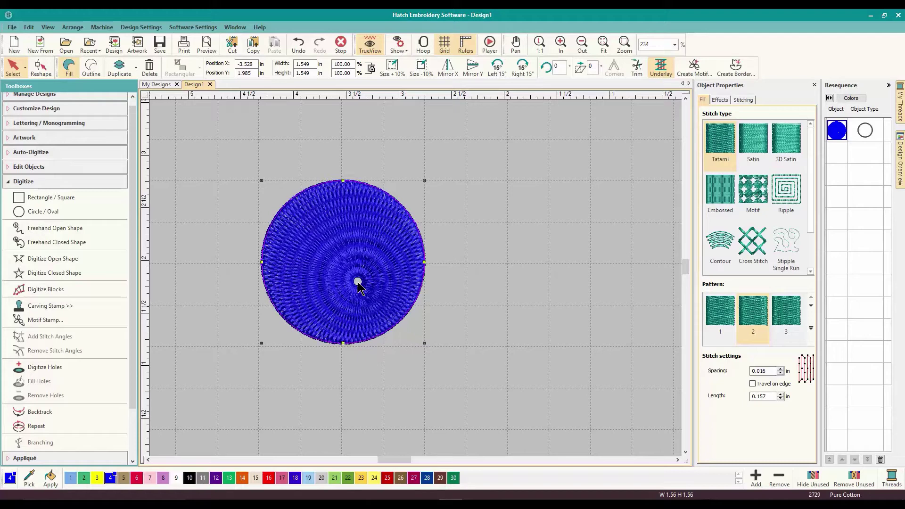
left_click(314, 285)
left_click(22, 183)
left_click(28, 174)
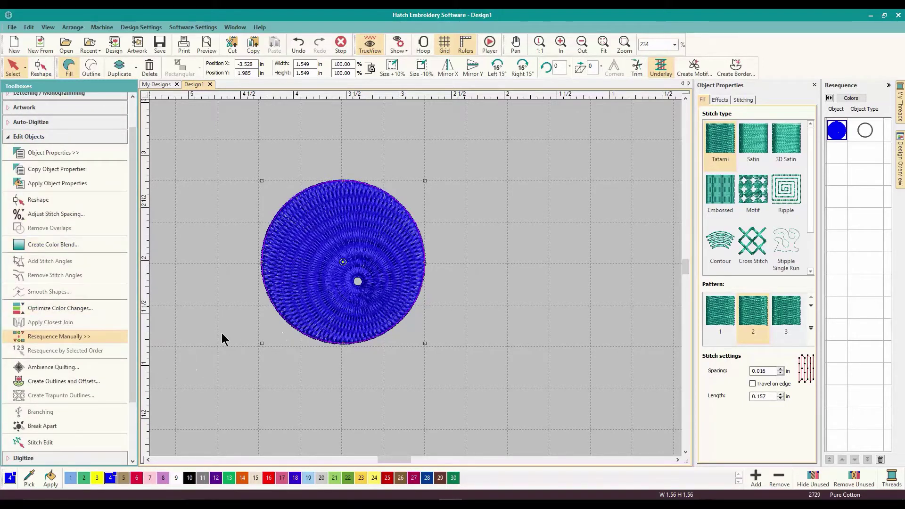
left_click(63, 424)
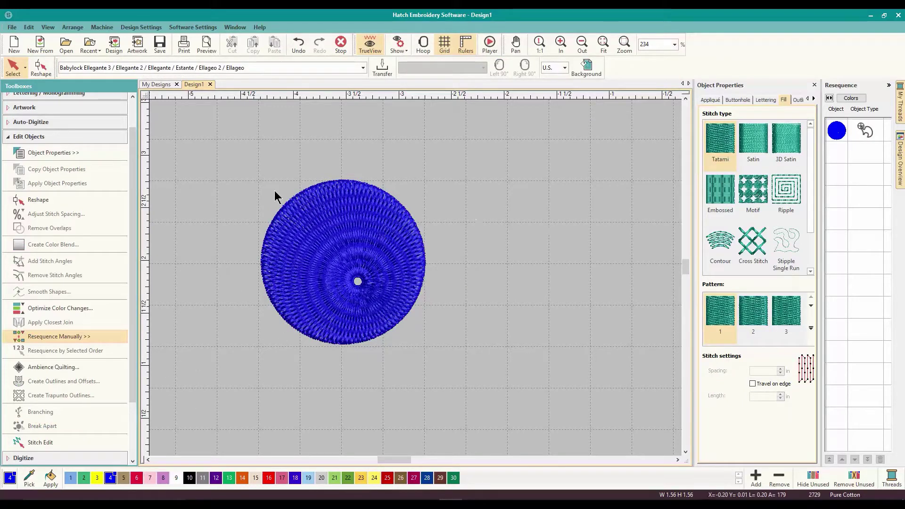
Reshape the broken-apart circle by shifting two stitch angle lines along its bottom edge towards the right.
left_click(44, 64)
left_click(311, 267)
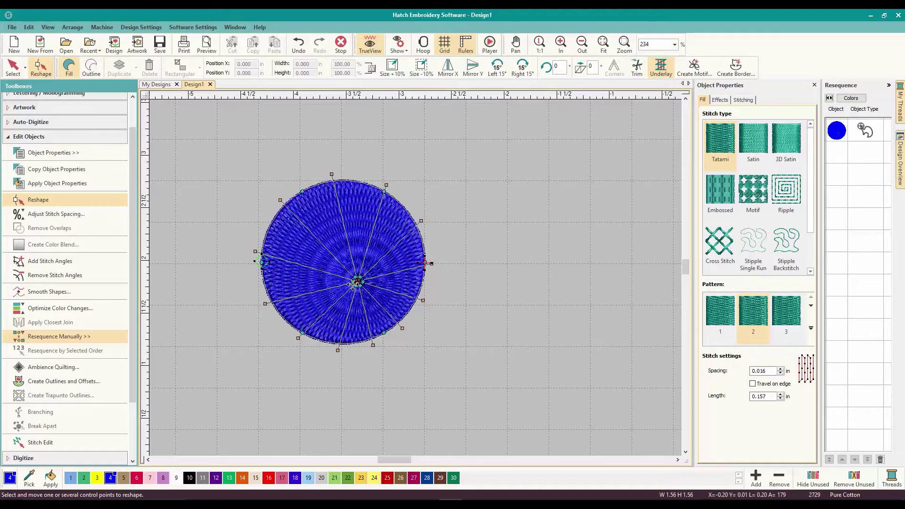
scroll(357, 272, "up", 1)
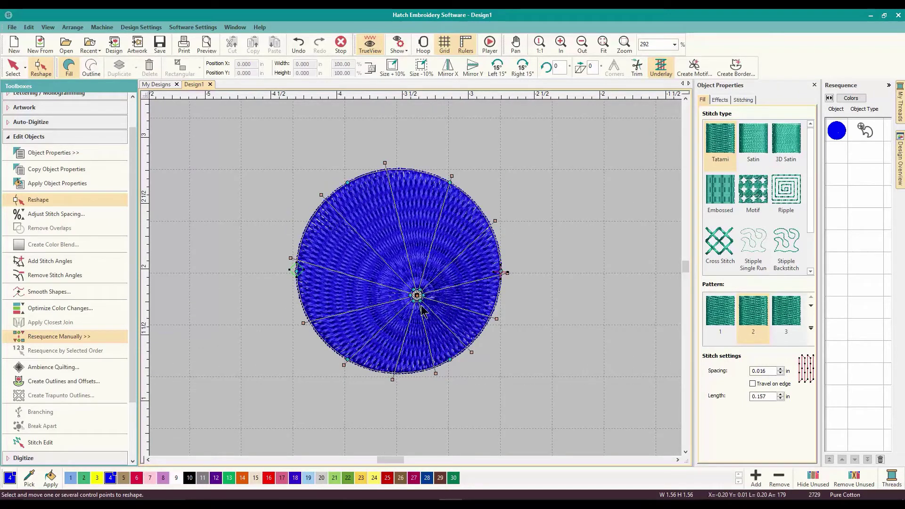
left_click_drag(434, 375, 453, 365)
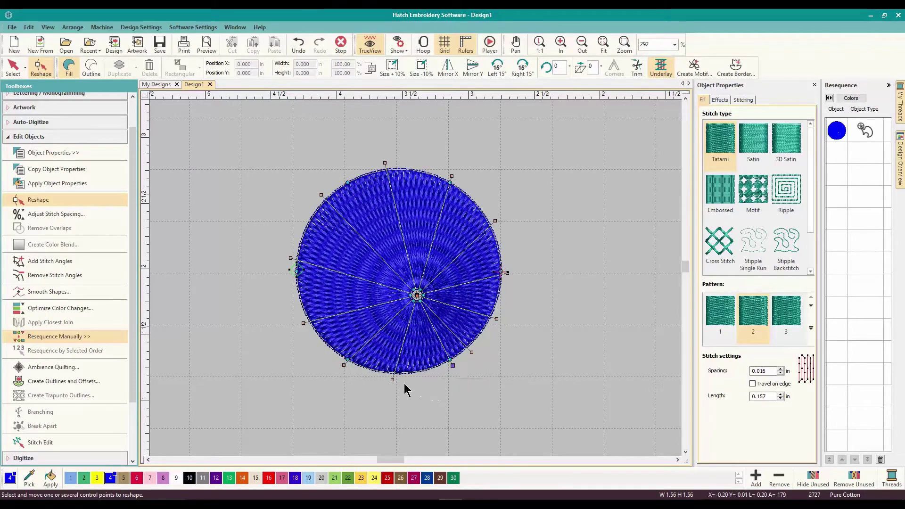
left_click_drag(392, 379, 433, 375)
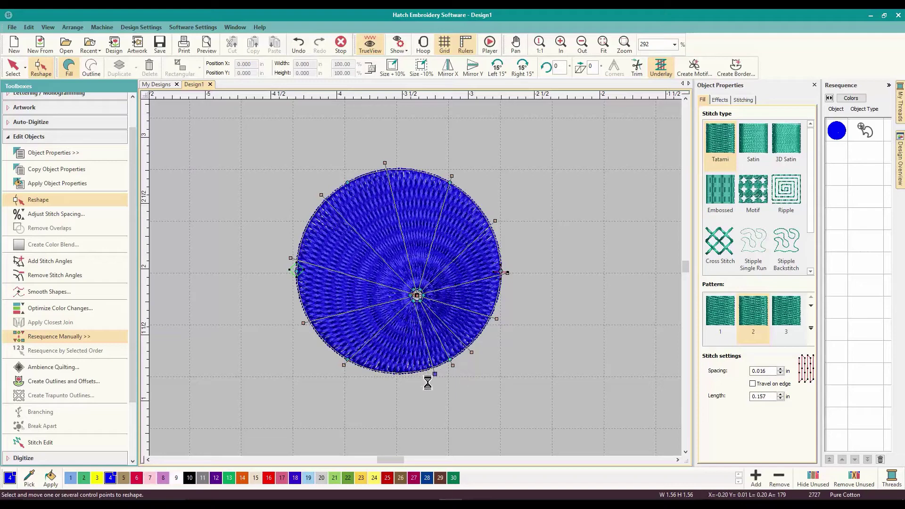
Shift the stitch angle line at the circle's lower-left edge along the bottom edge to just left of bottom center.
left_click_drag(344, 365, 413, 379)
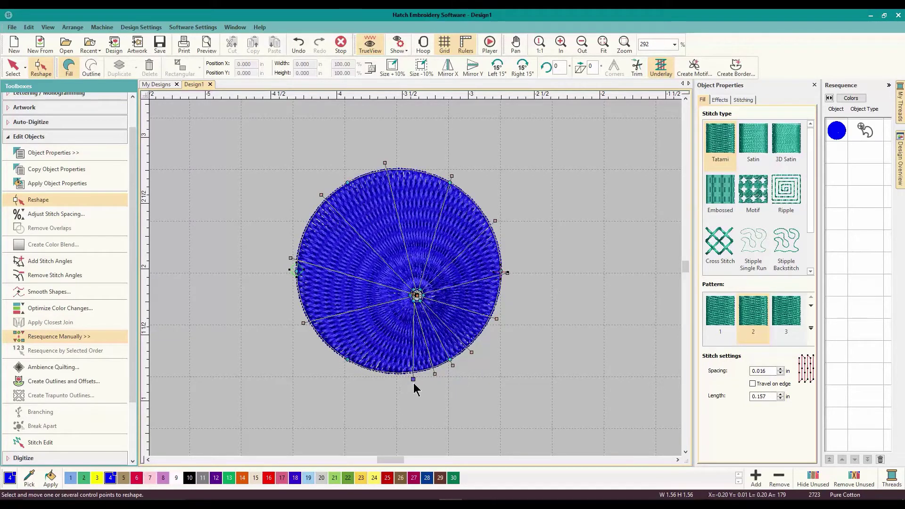
left_click(508, 279)
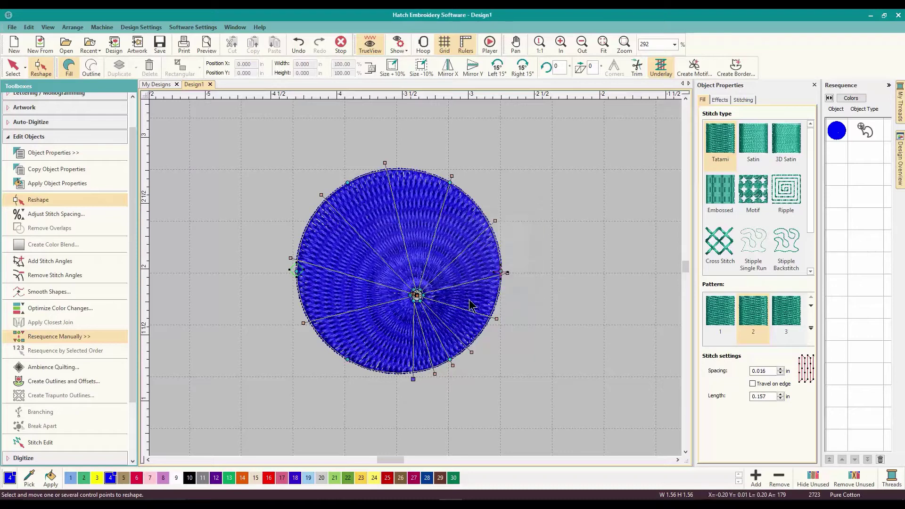
left_click_drag(414, 378, 383, 380)
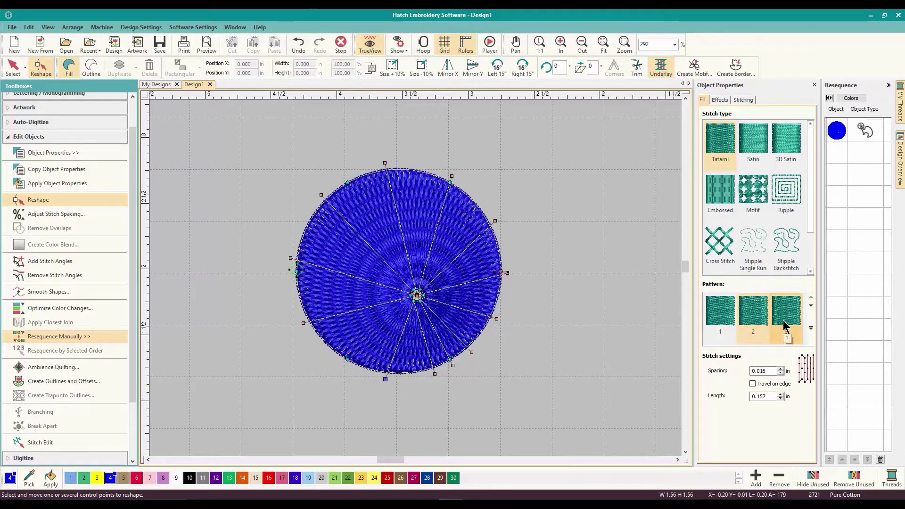
Change the broken-apart circle's Tatami fill to pattern 10.
left_click(811, 305)
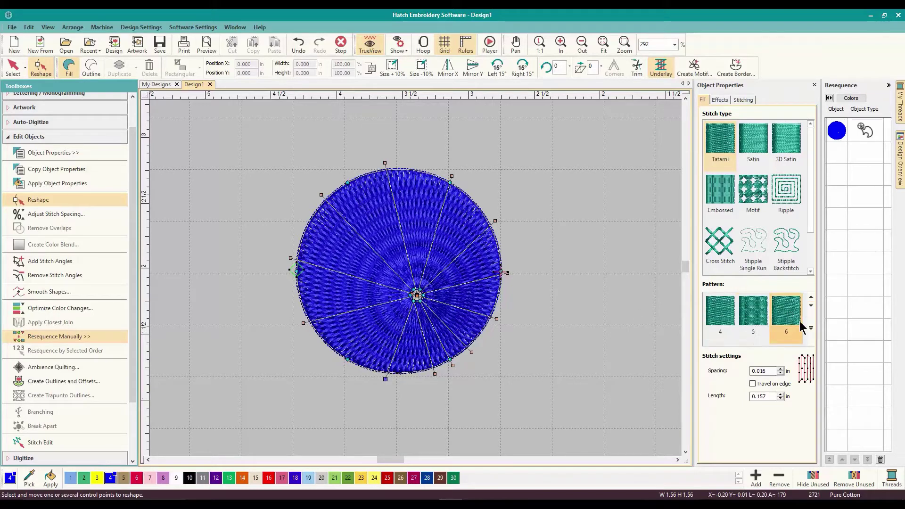
left_click(812, 327)
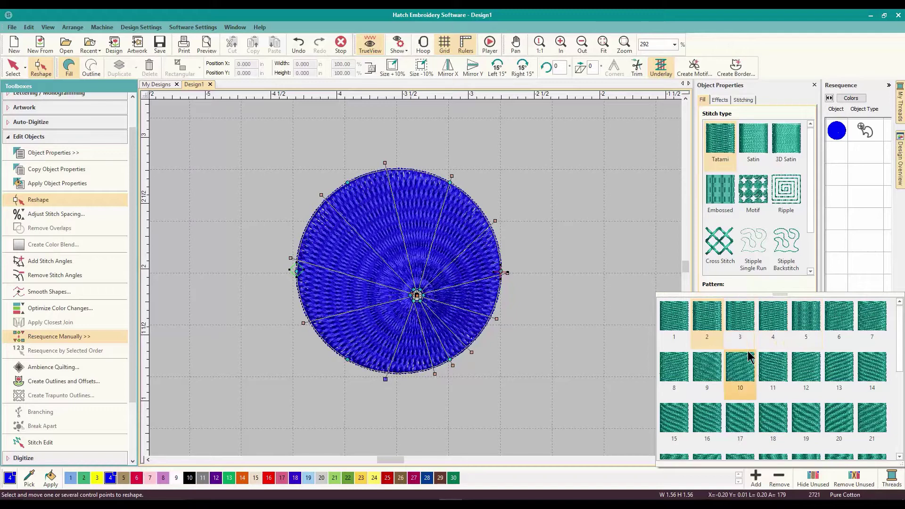
scroll(750, 356, "down", 1)
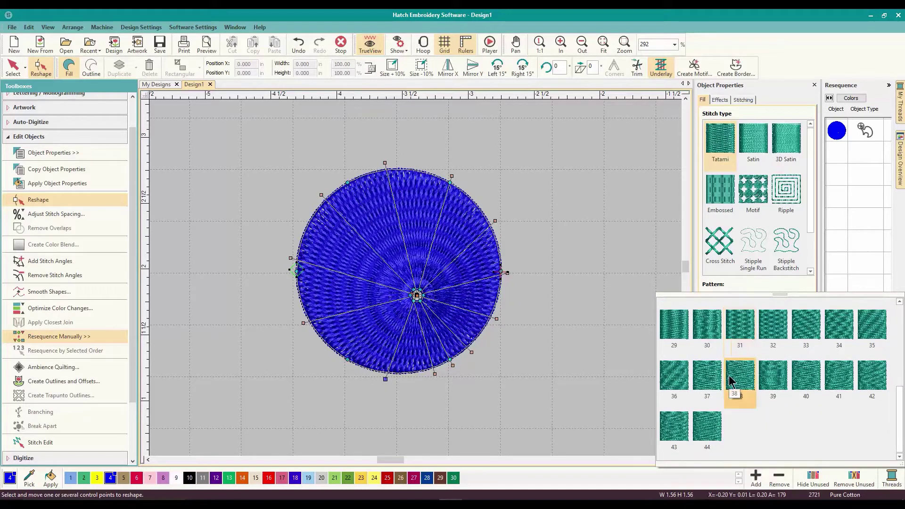
scroll(730, 382, "up", 3)
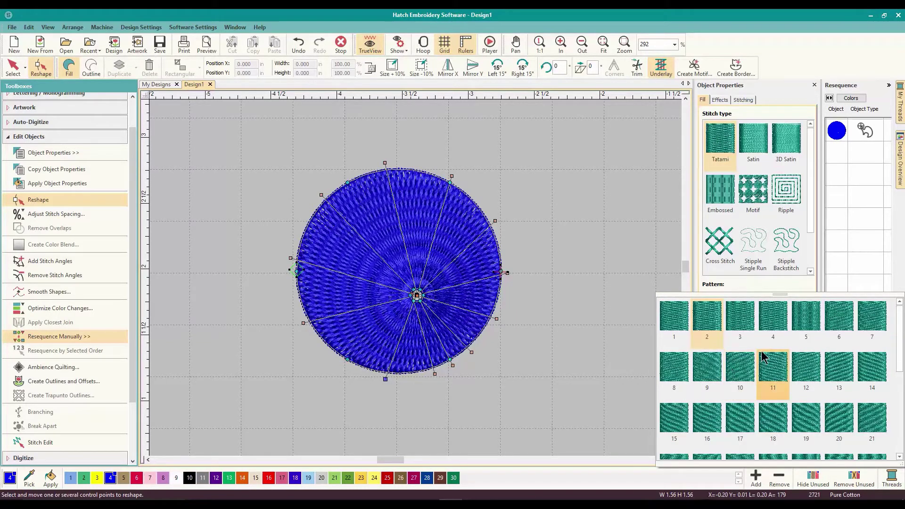
left_click(747, 370)
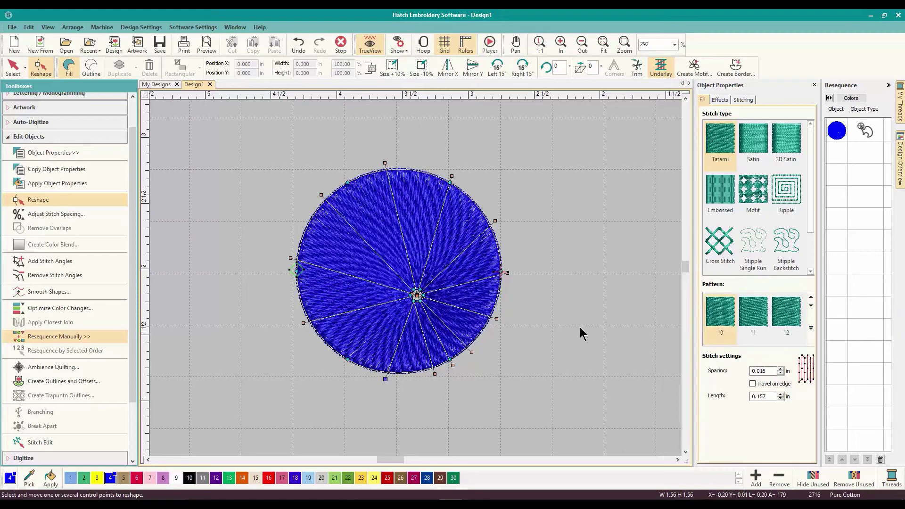
Leave reshaping with the circle selected and delete it from the design.
left_click(13, 66)
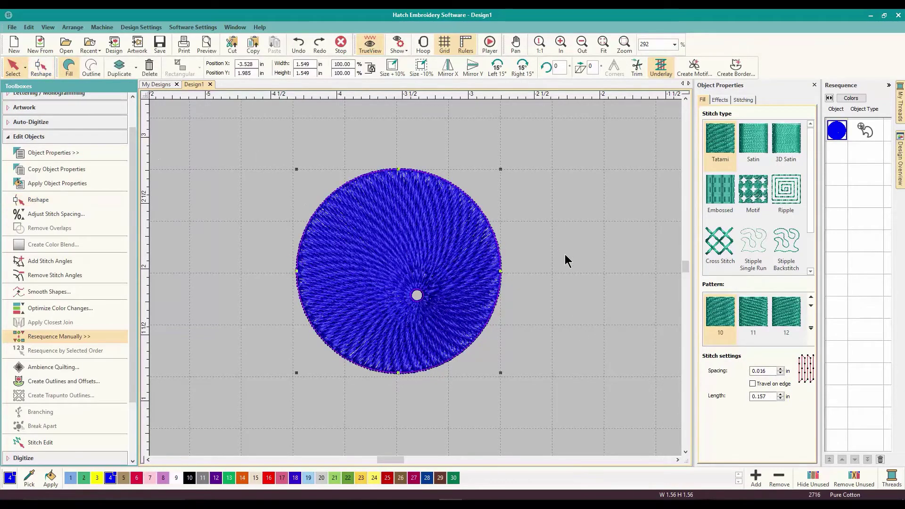
left_click(549, 262)
left_click(456, 253)
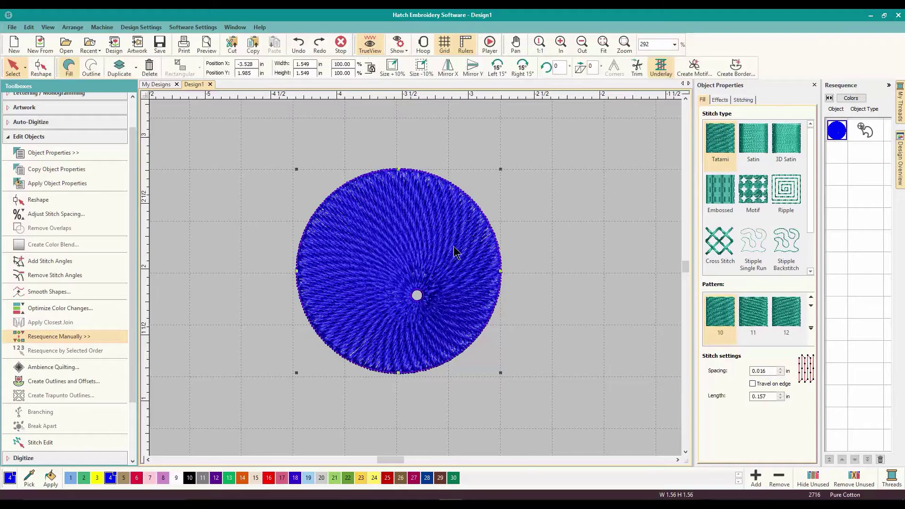
left_click(41, 67)
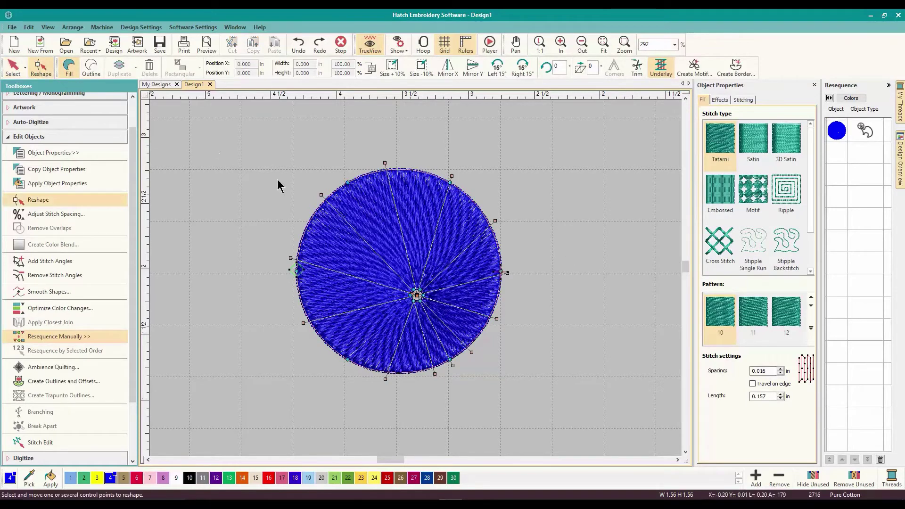
left_click(11, 66)
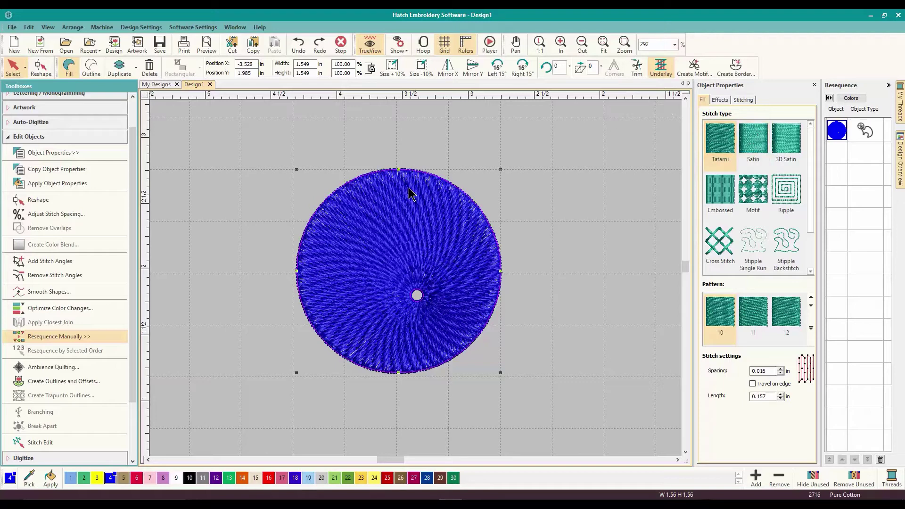
key("Delete")
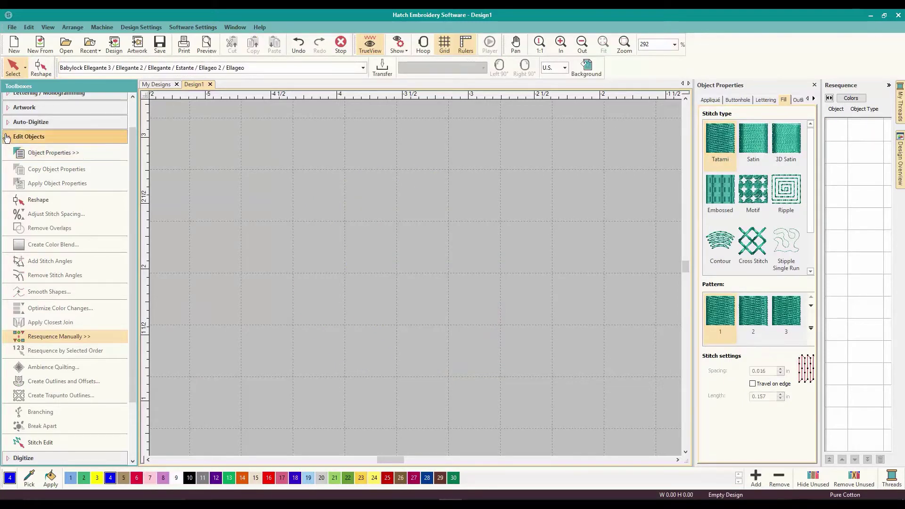
Digitize an upright oval with a radial Tatami fill, about 0.81 in wide and 1.20 in high.
left_click(6, 137)
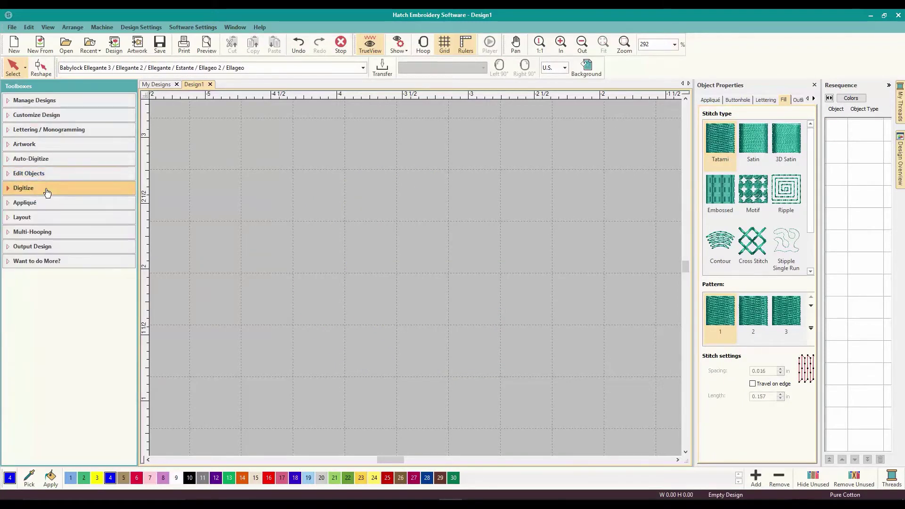
left_click(47, 192)
left_click(67, 211)
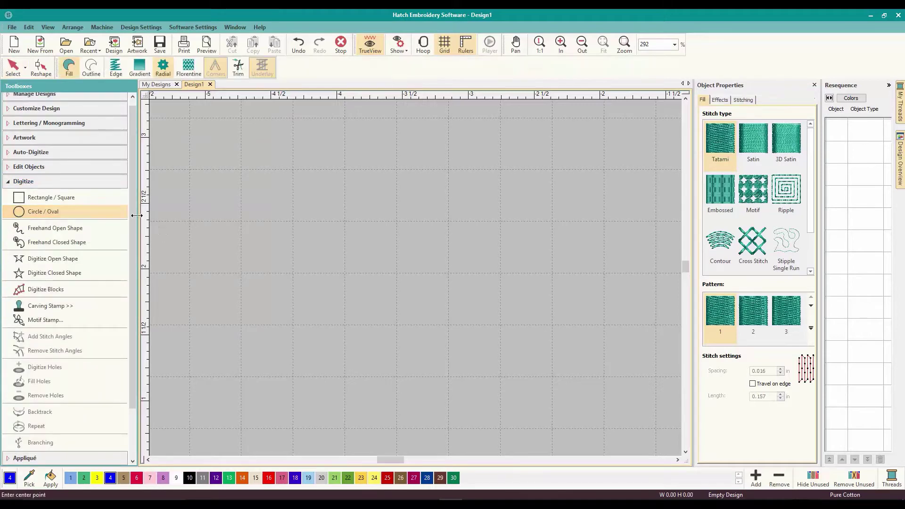
left_click(366, 233)
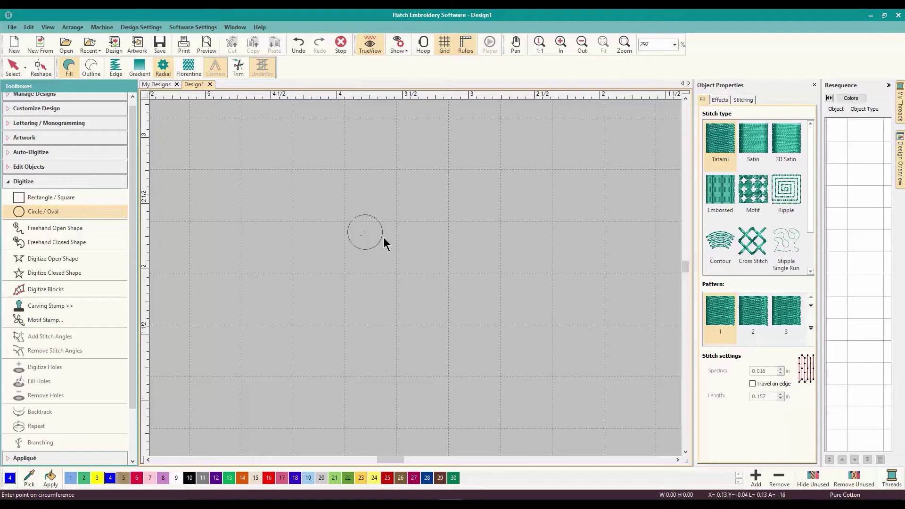
left_click(419, 233)
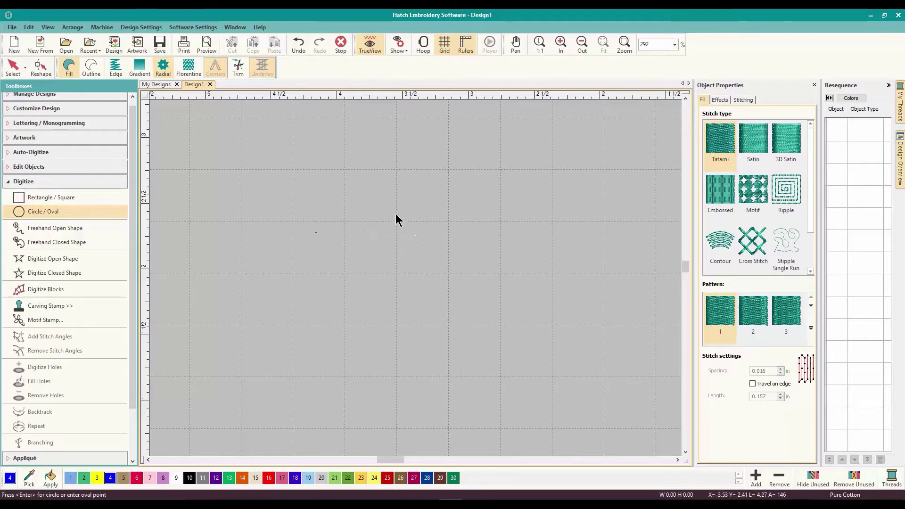
left_click(358, 153)
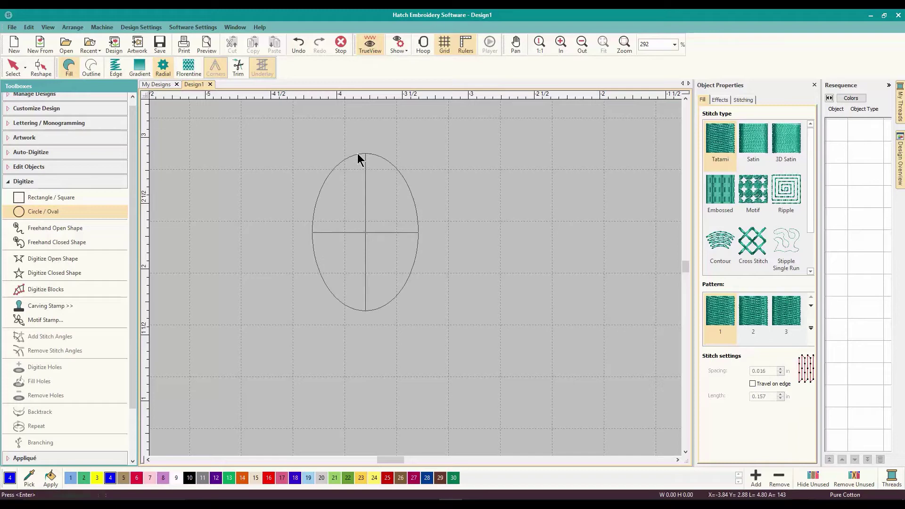
key("Return")
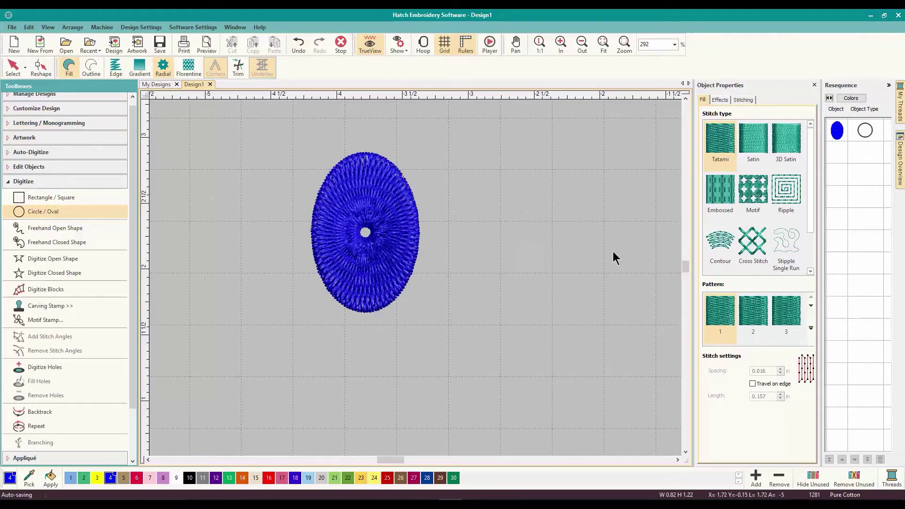
Turn off the radial fill effect on the oval.
left_click(718, 100)
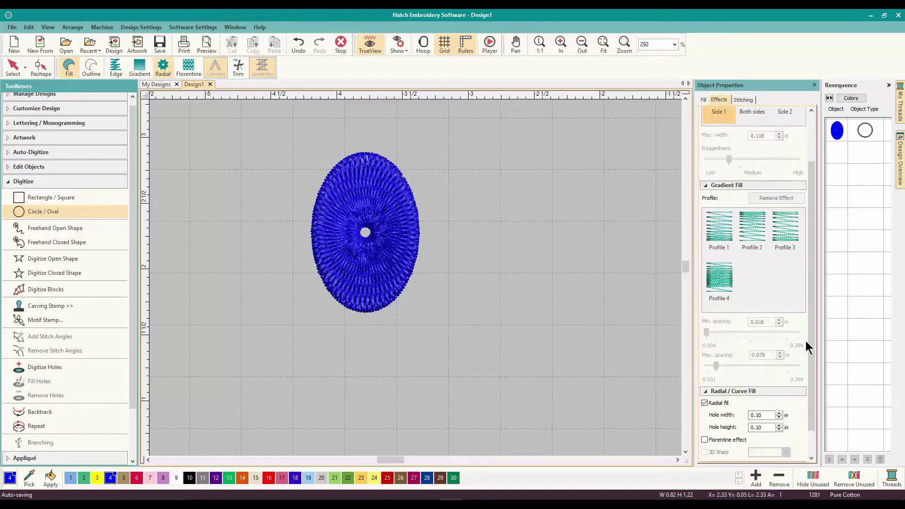
left_click(705, 403)
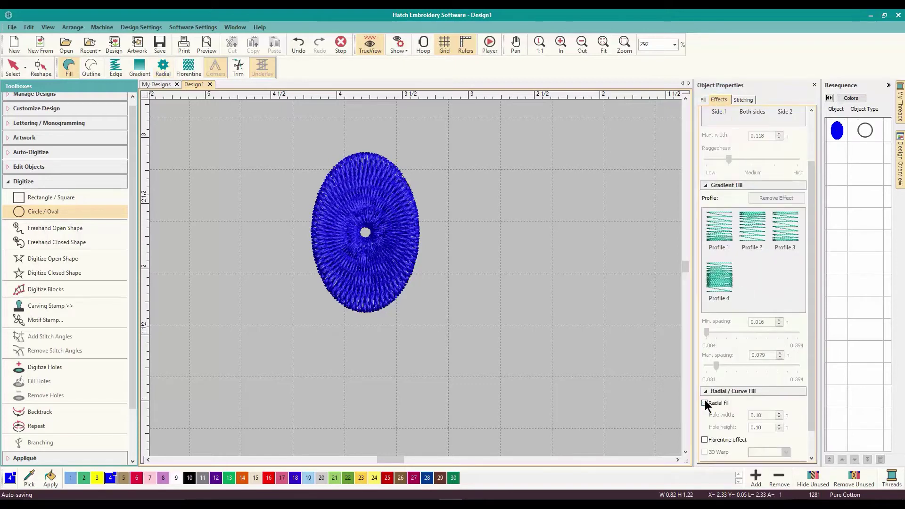
left_click(705, 404)
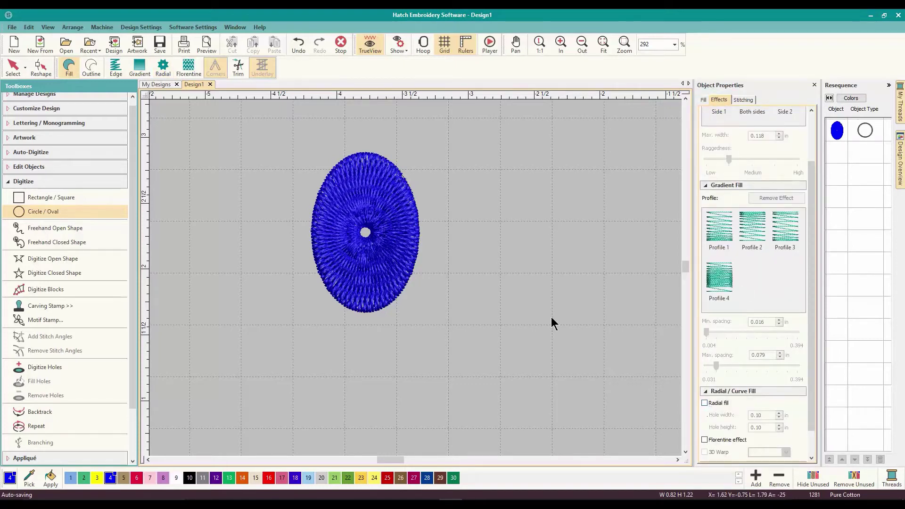
left_click(13, 66)
left_click(705, 403)
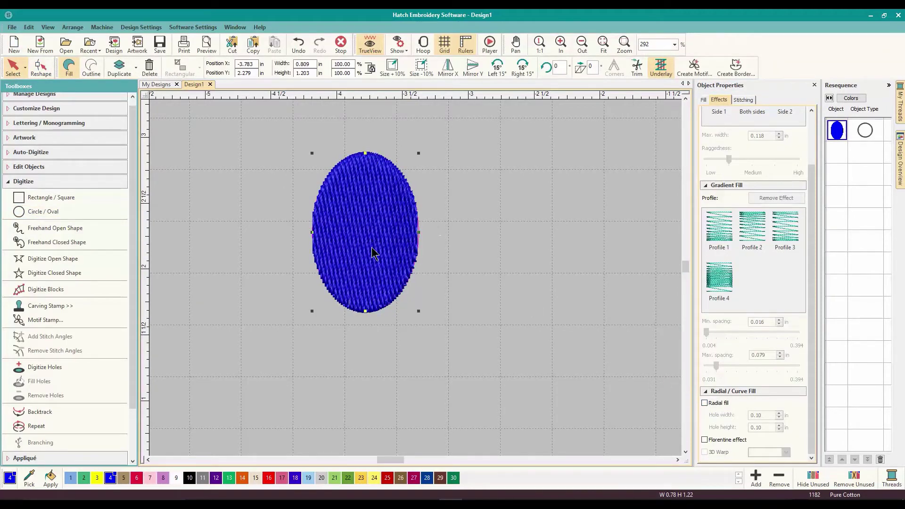
Move the oval up and to the left to about X -4.04, Y 2.78 in and turn its radial fill on.
scroll(418, 283, "down", 2)
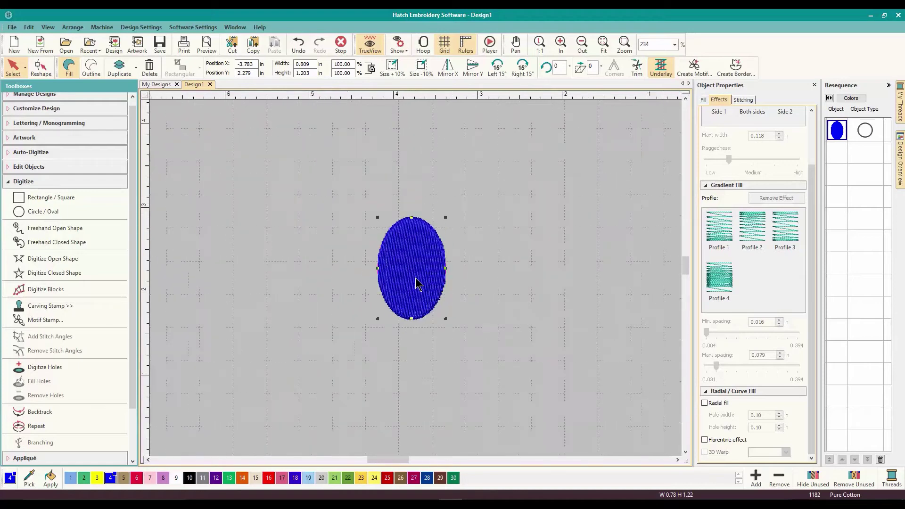
left_click_drag(417, 282, 396, 239)
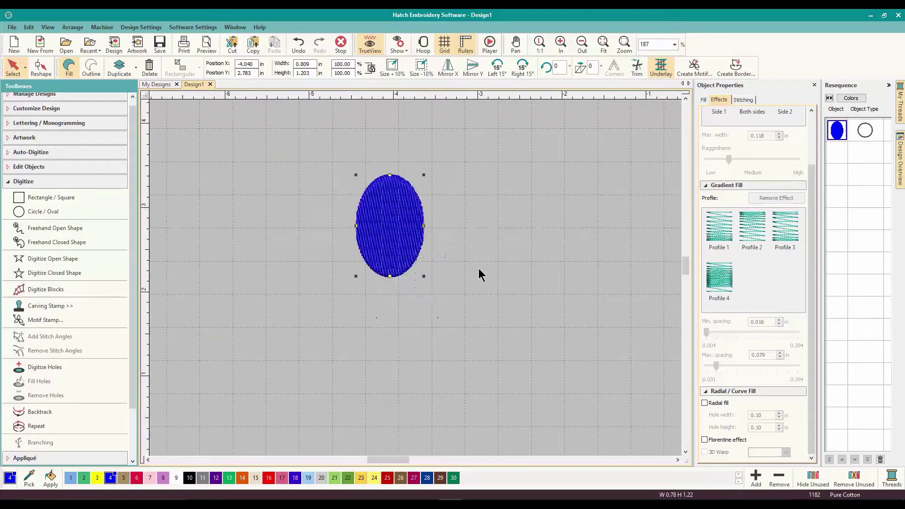
left_click(706, 403)
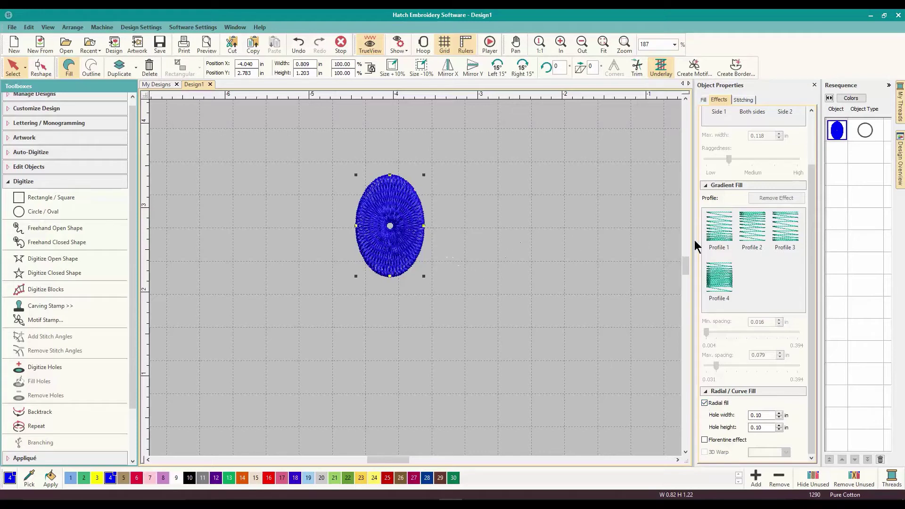
Reshape the radial hole in the oval's center, stretching it vertically to a hole height of about 0.17 in.
left_click(41, 67)
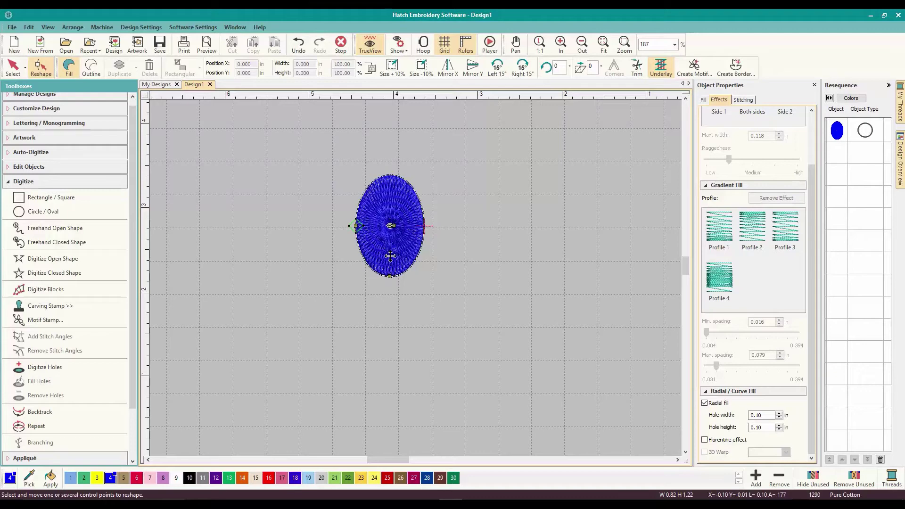
left_click_drag(390, 289, 392, 293)
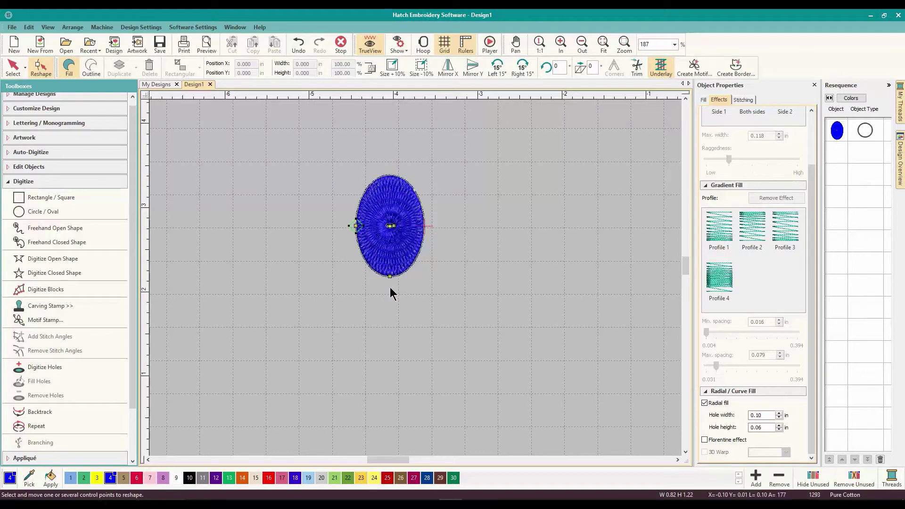
scroll(417, 284, "up", 1)
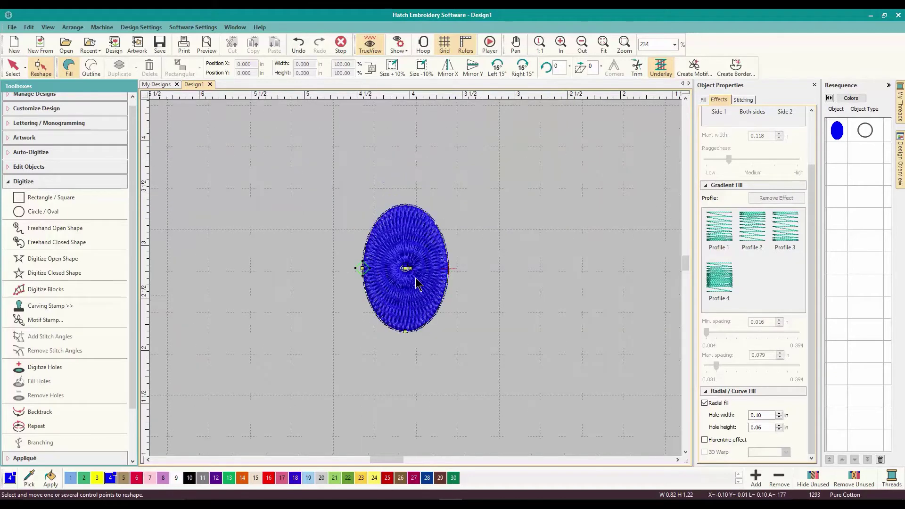
scroll(406, 268, "up", 1)
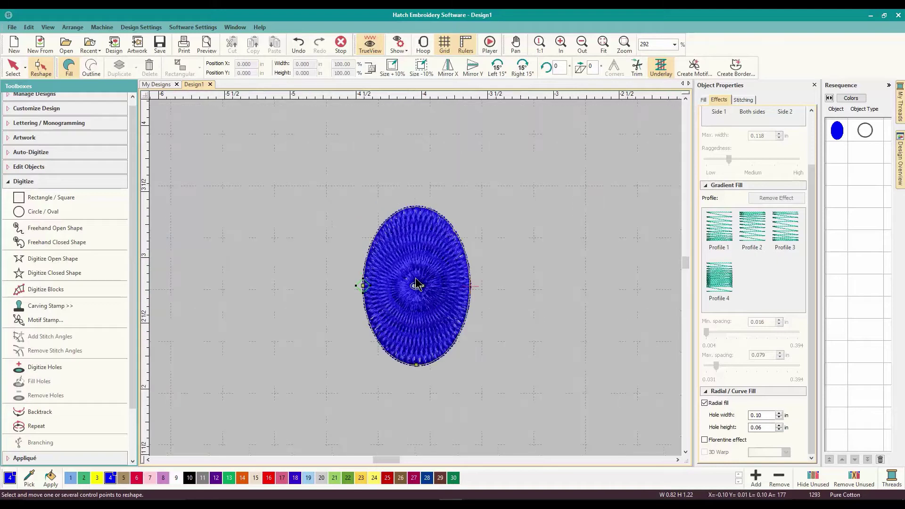
mouse_move(417, 285)
left_mouse_down()
mouse_move(417, 329)
mouse_move(419, 295)
left_mouse_up()
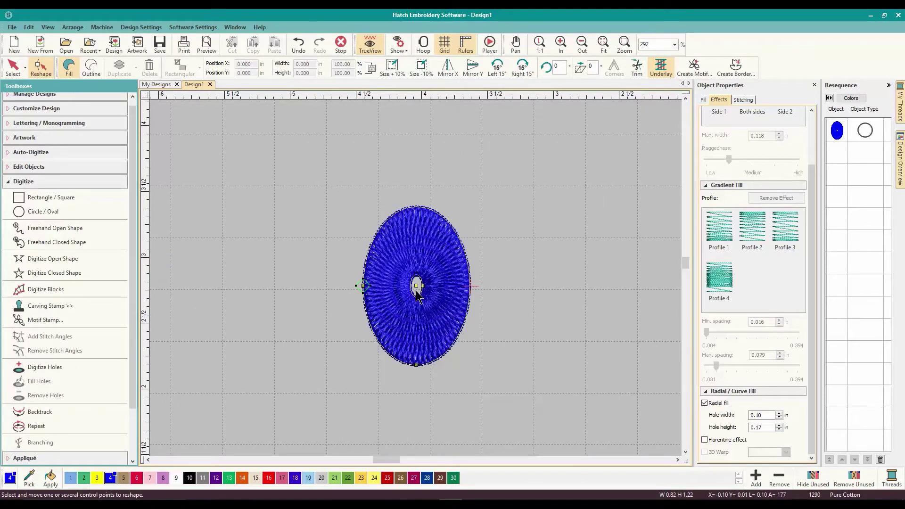
Reshape the oval's center hole into a thin, nearly horizontal slit with a hole width of about 0.05 in.
left_click(422, 287)
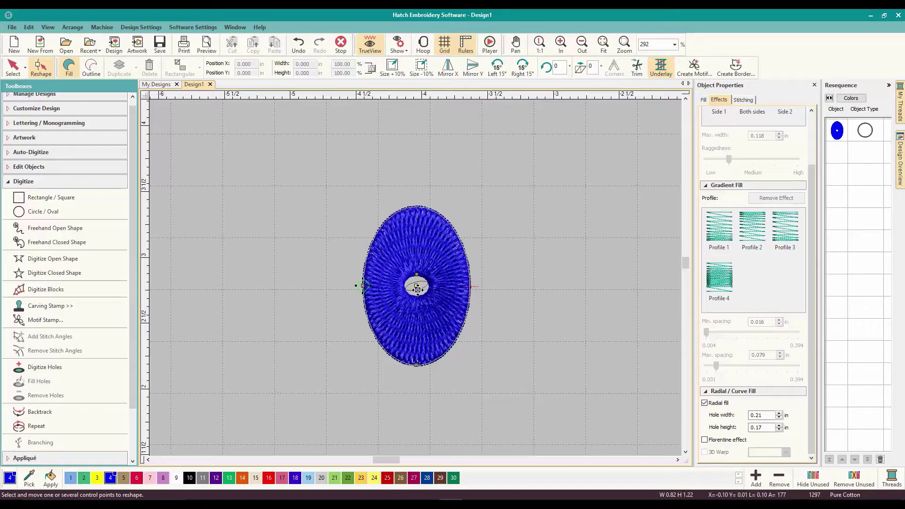
left_click_drag(417, 289, 417, 286)
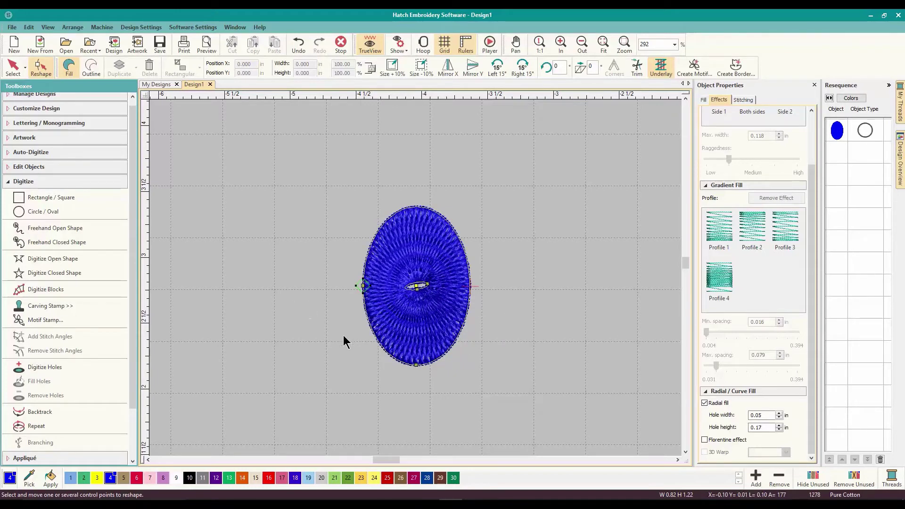
left_click(13, 66)
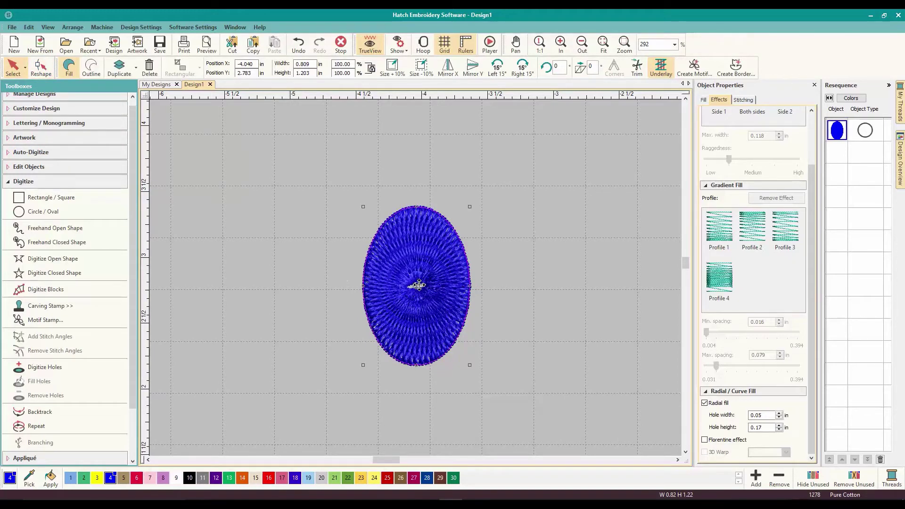
left_click_drag(419, 286, 416, 377)
left_click(40, 67)
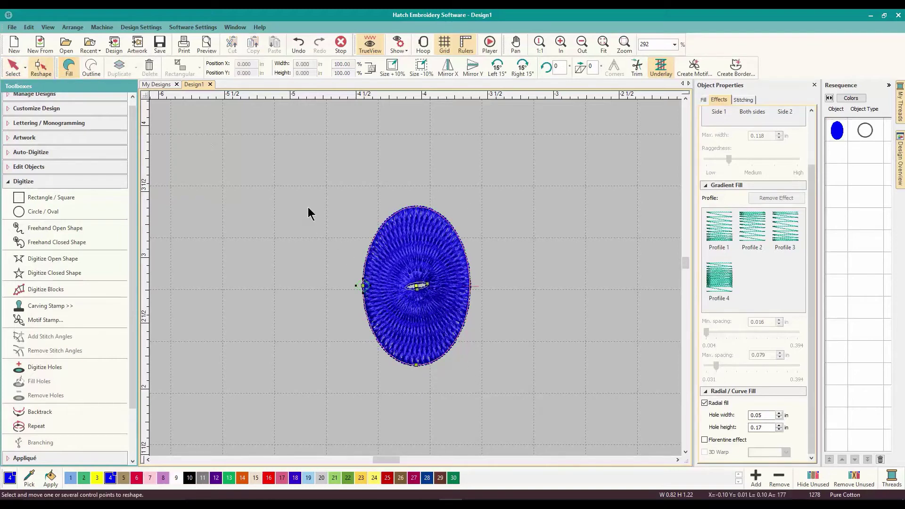
Move the oval's radial hole straight down so that it sits just outside the oval's lower edge.
left_click_drag(417, 289, 420, 380)
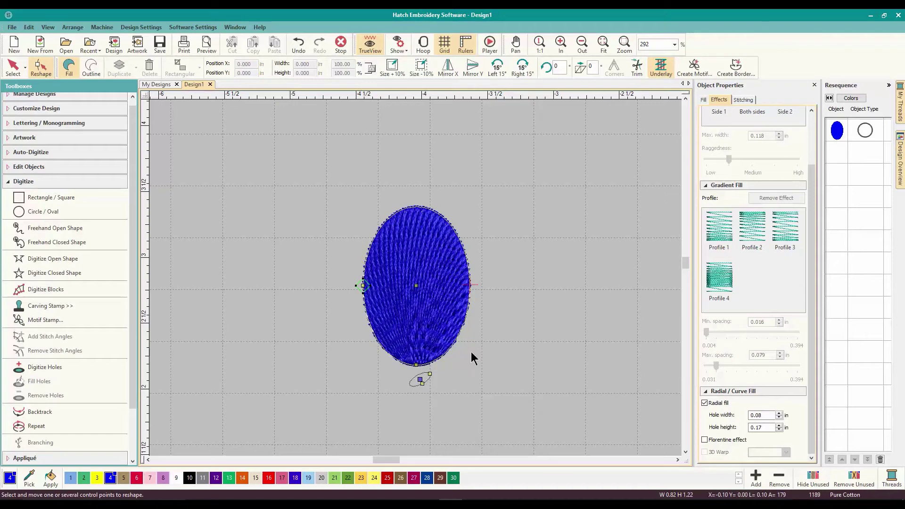
left_click(496, 330)
left_click(12, 67)
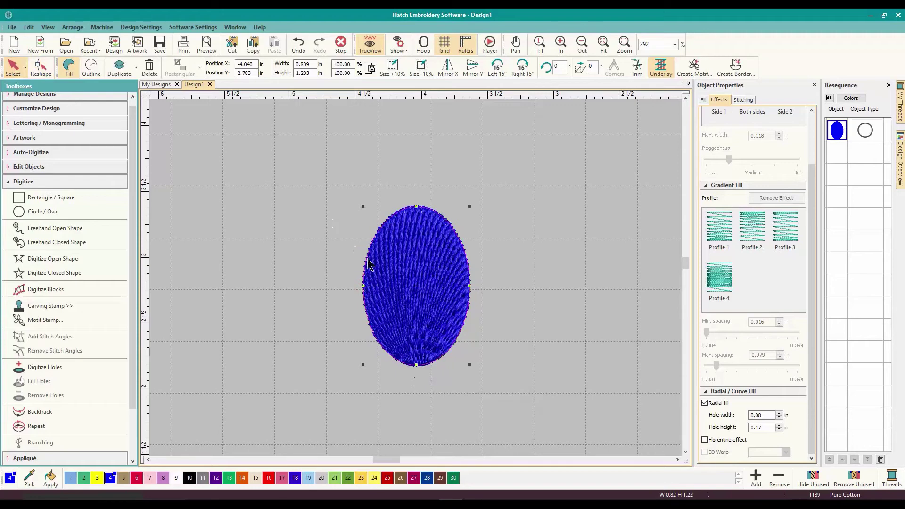
Move the oval up and to the left to about X -4.43, Y 3.24 in.
scroll(389, 271, "down", 1)
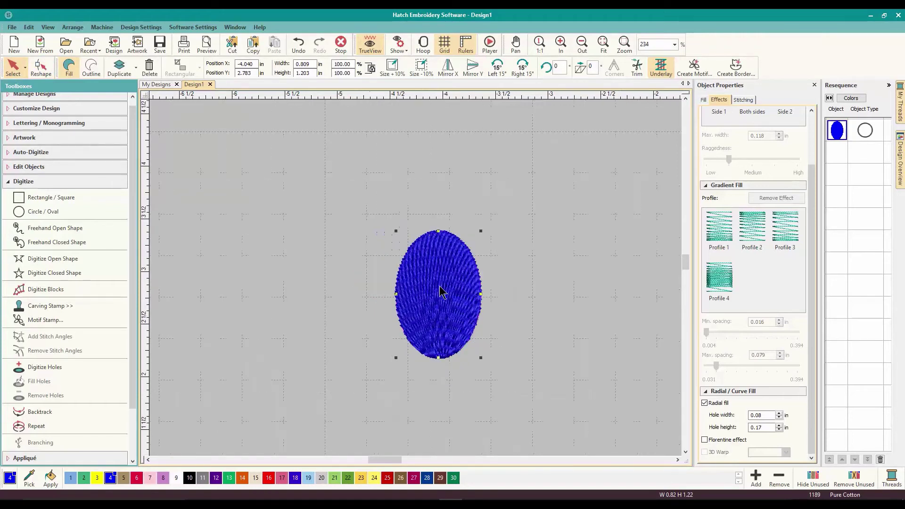
left_click_drag(452, 307, 411, 258)
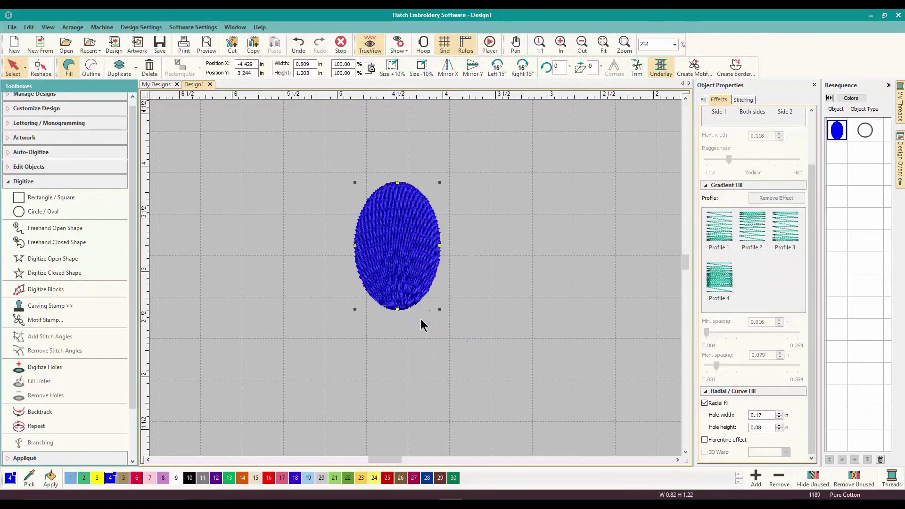
scroll(415, 278, "down", 2)
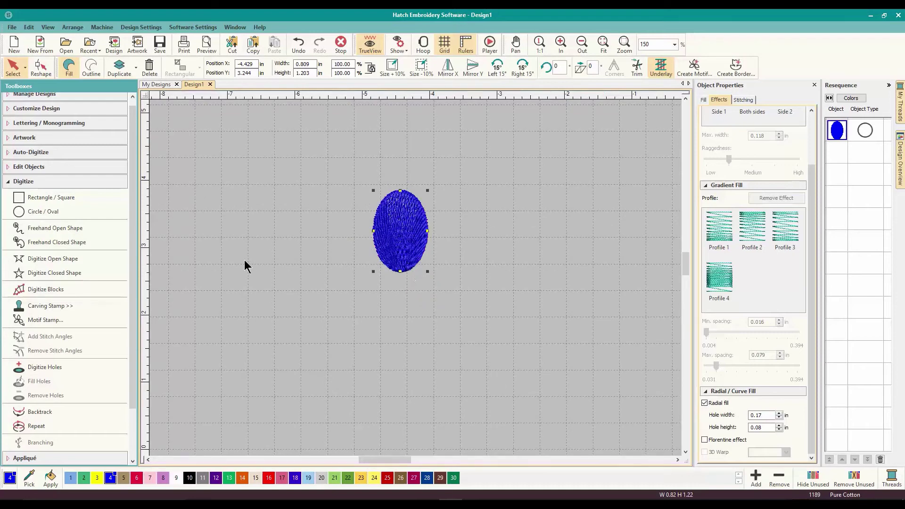
Create a five-petal flower from the oval with Circle Layout centered just below it, merging the overlapped objects.
left_click(24, 185)
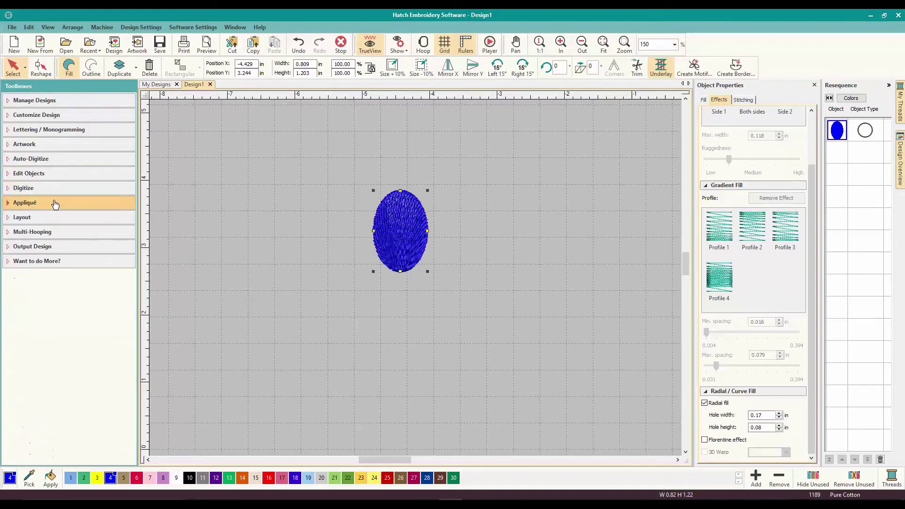
left_click(56, 217)
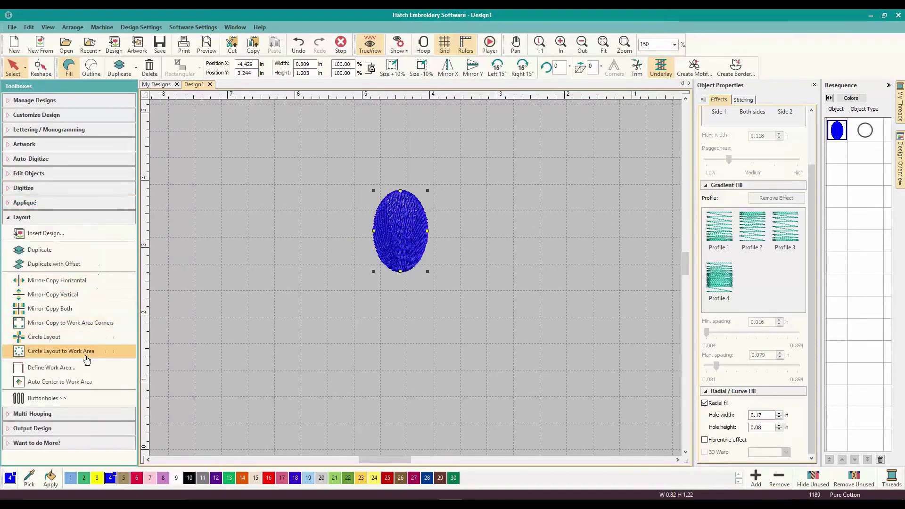
left_click(60, 337)
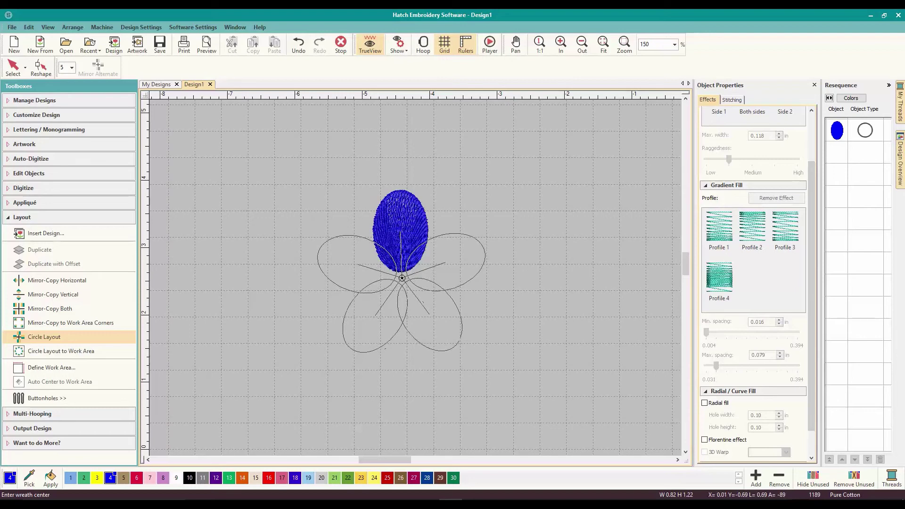
left_click(402, 279)
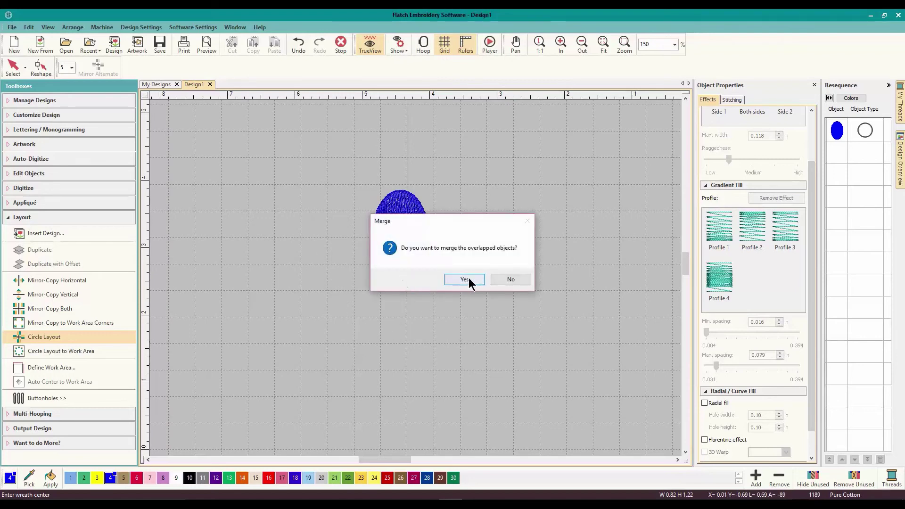
left_click(465, 279)
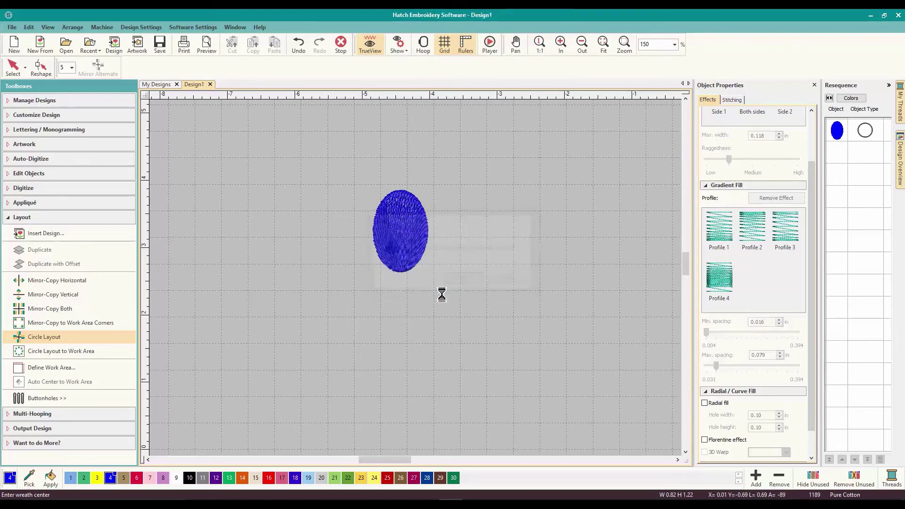
left_click(15, 72)
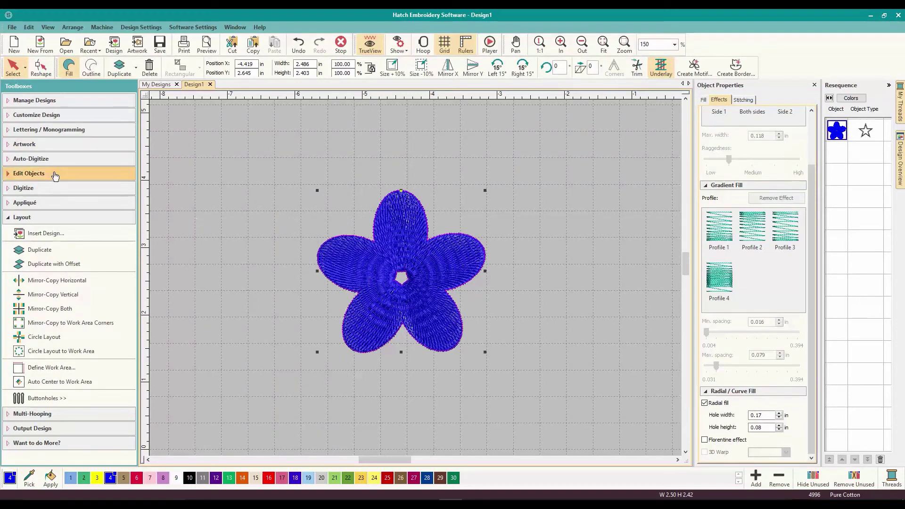
left_click(21, 218)
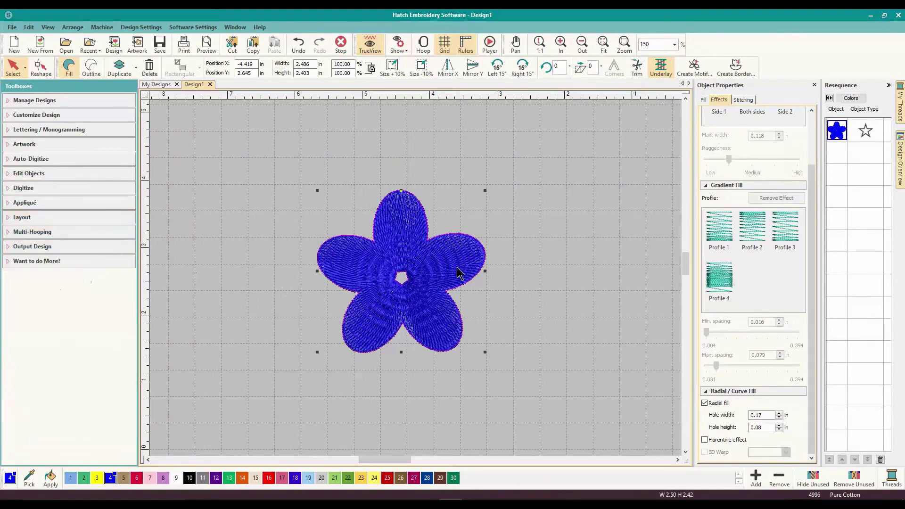
left_click(543, 259)
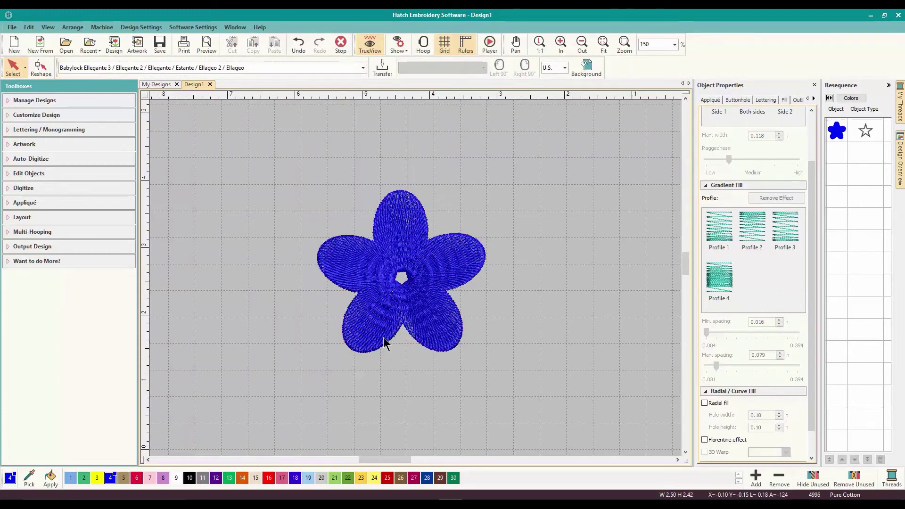
Try palette color 16, a red thread, on the flower.
left_click(408, 314)
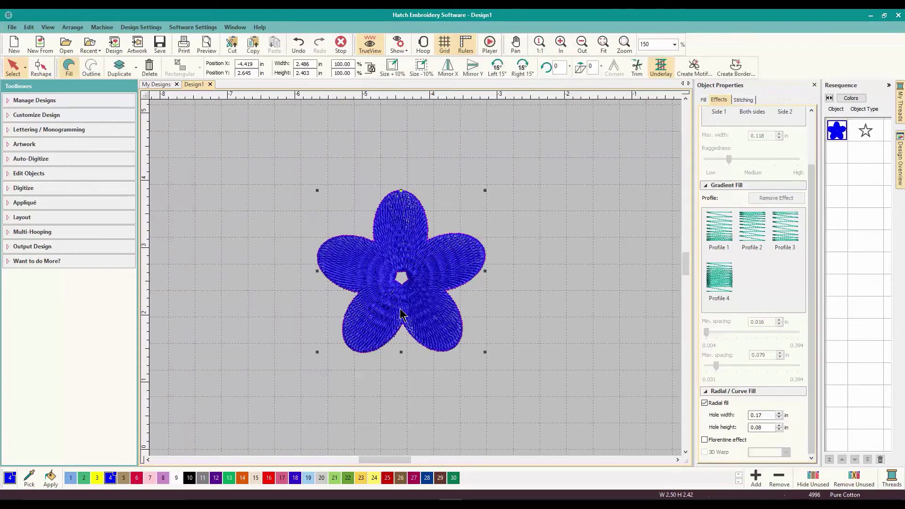
left_click(269, 478)
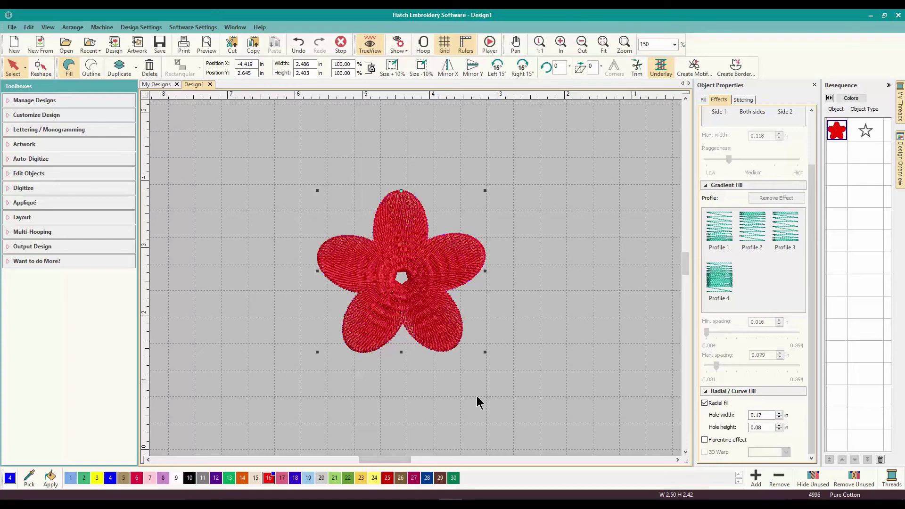
left_click(509, 373)
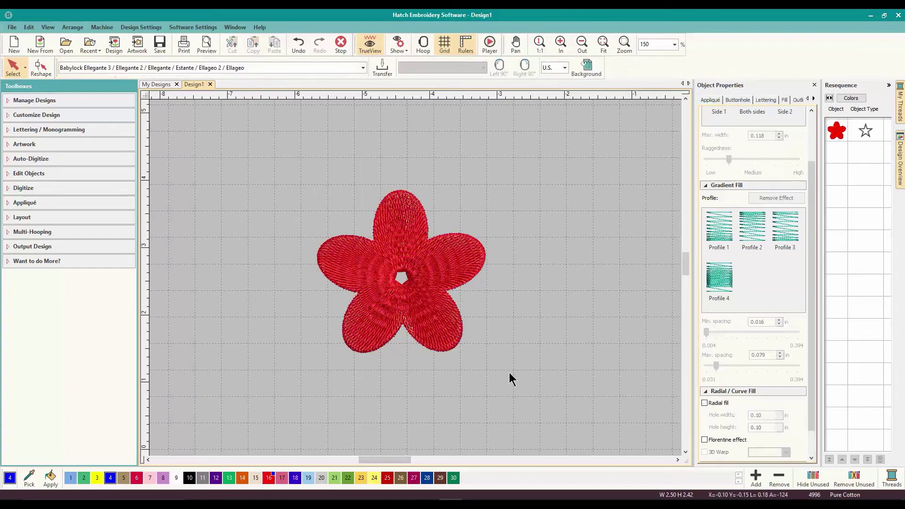
Recolor the flower with palette color 28, a dark blue thread.
left_click(414, 332)
left_click(429, 478)
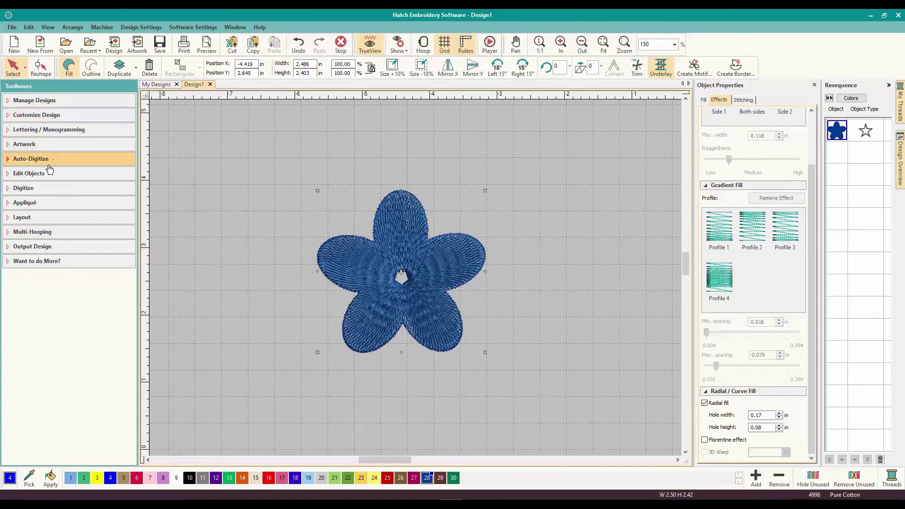
Digitize a small filled circle about 0.34 in wide in the empty area to the right of the flower.
left_click(56, 188)
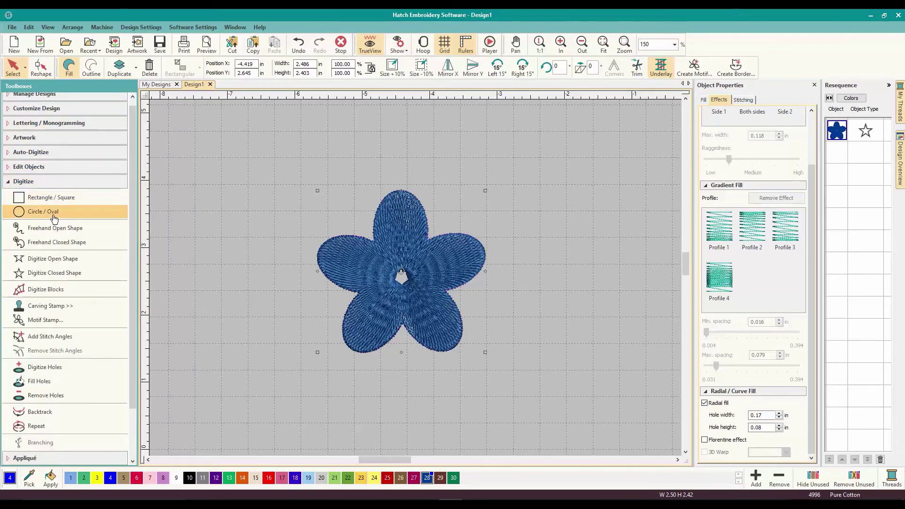
left_click(54, 217)
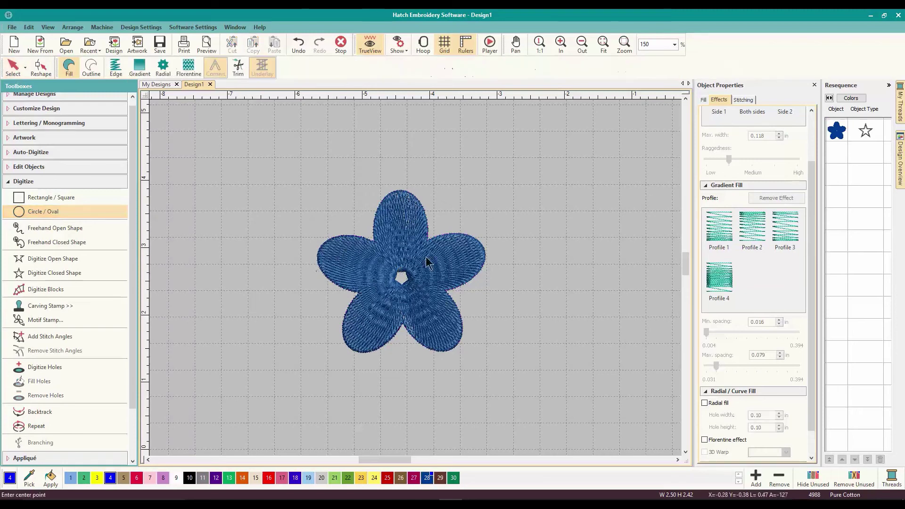
left_click(538, 256)
key("Return")
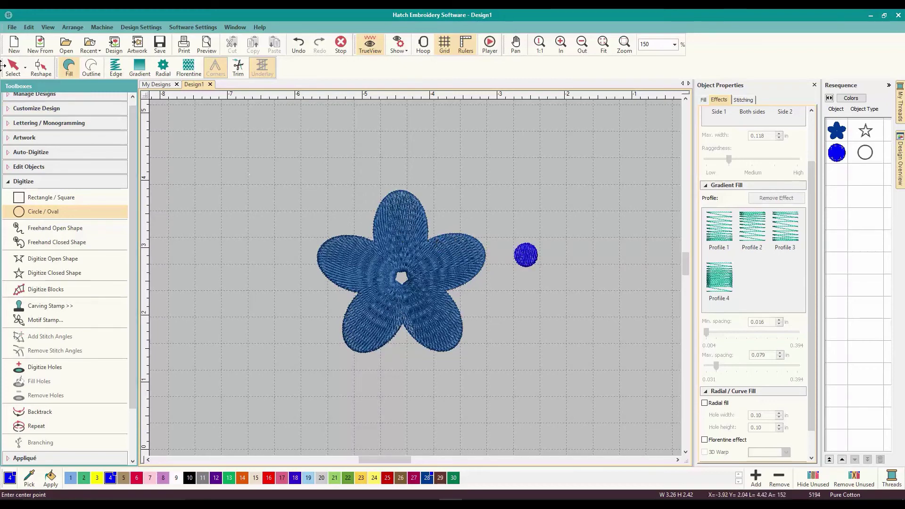
left_click(14, 69)
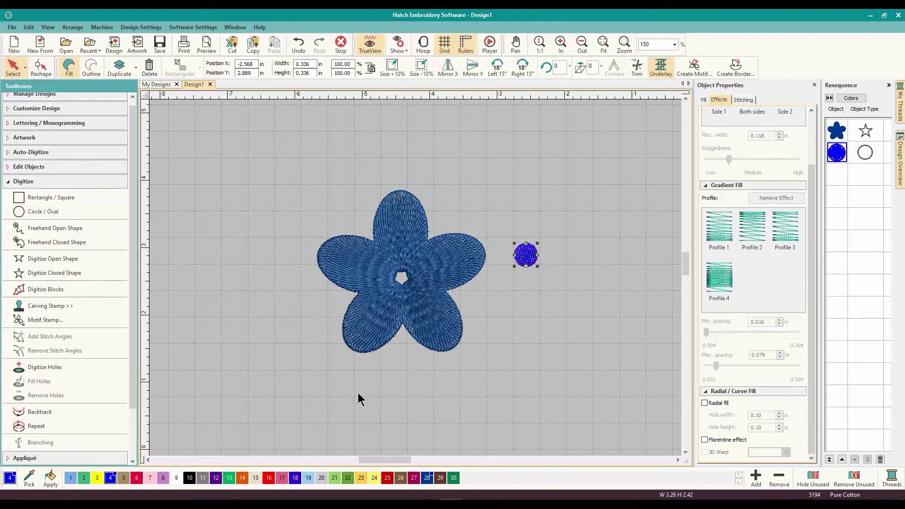
Recolor the small circle with pink-purple palette color 8 and place it over the hole in the flower's center.
left_click(164, 477)
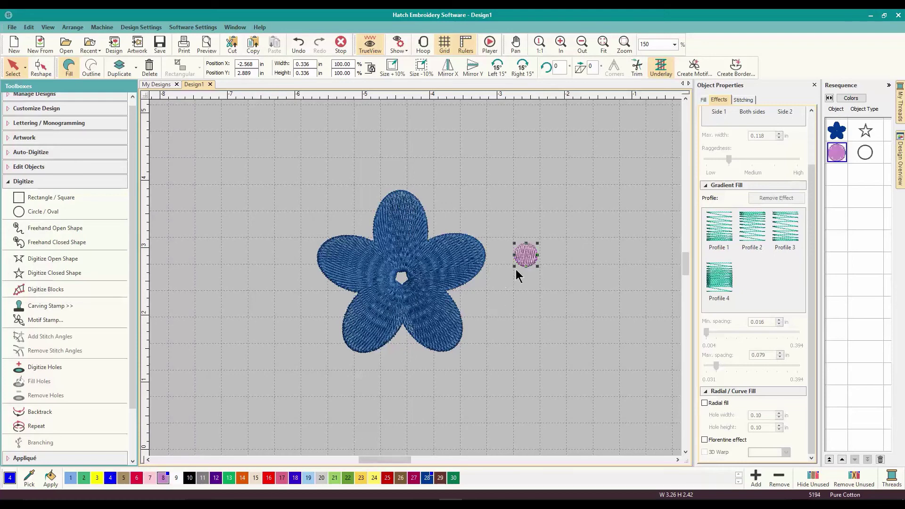
left_click_drag(529, 261, 404, 280)
left_click(534, 317)
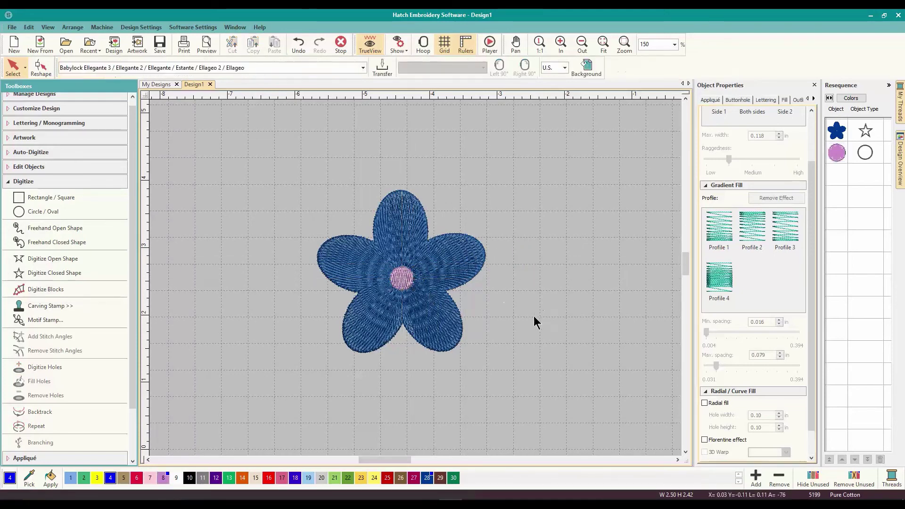
Examine the radial stitching of the petals and the center circle up close and from farther away.
scroll(416, 285, "up", 1)
scroll(417, 284, "up", 1)
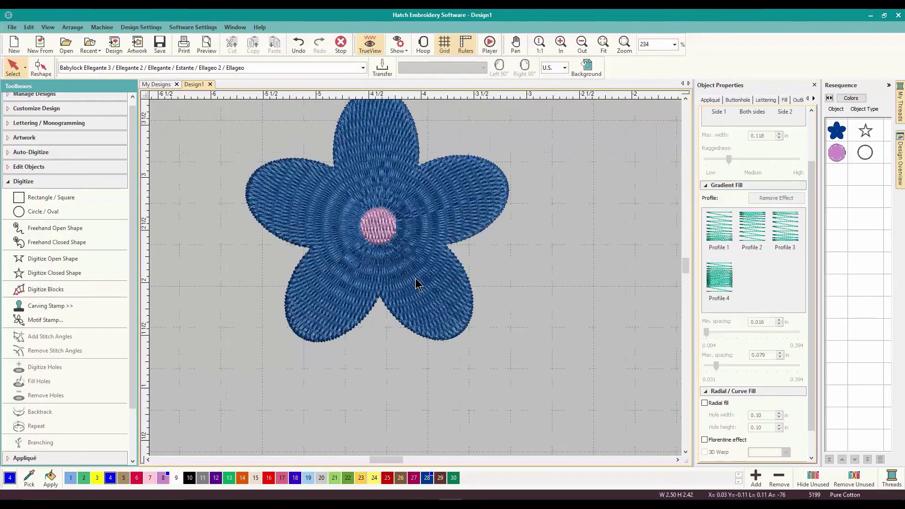
left_click(687, 98)
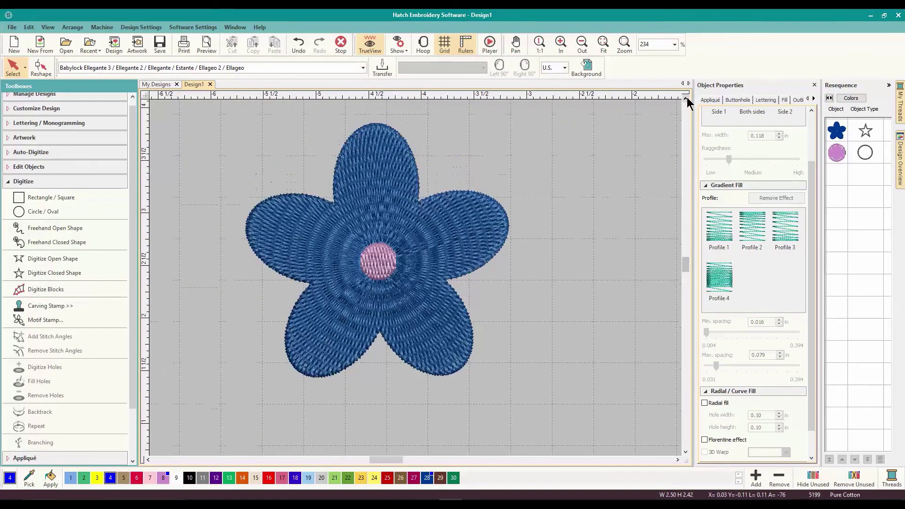
scroll(538, 254, "up", 1)
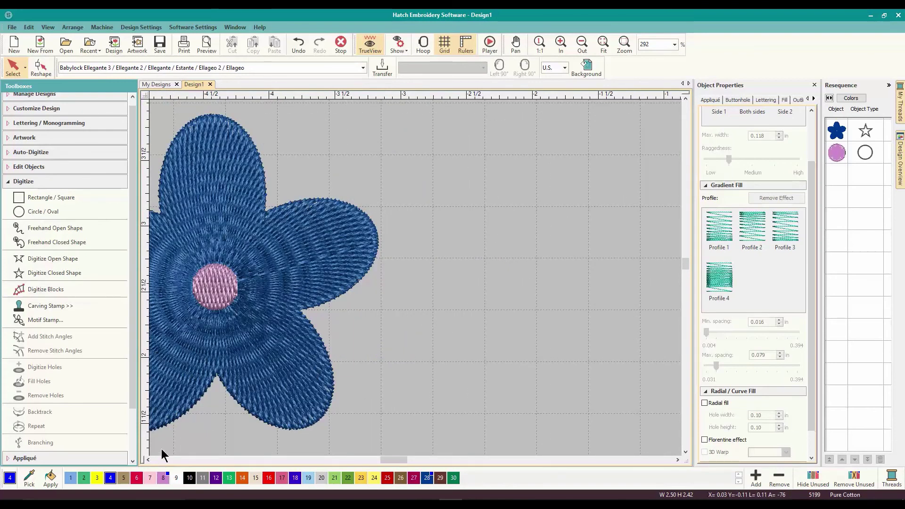
key("0")
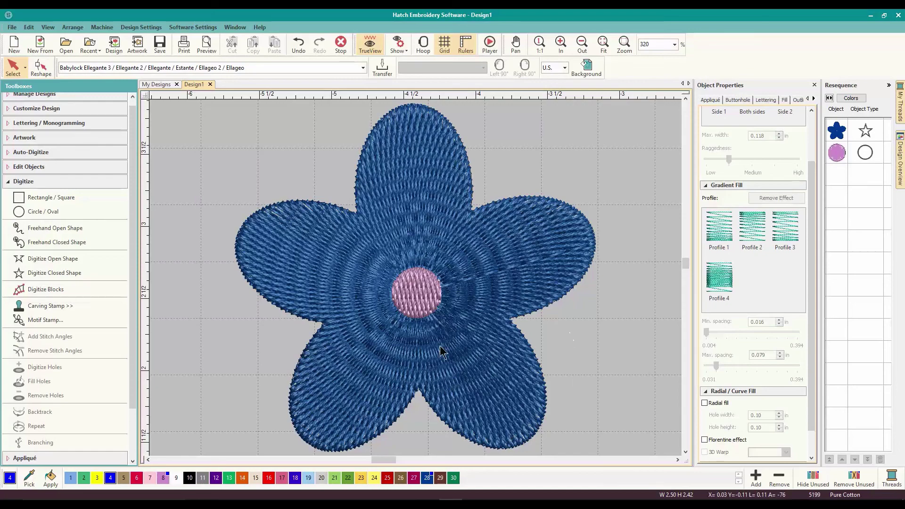
scroll(417, 283, "down", 1)
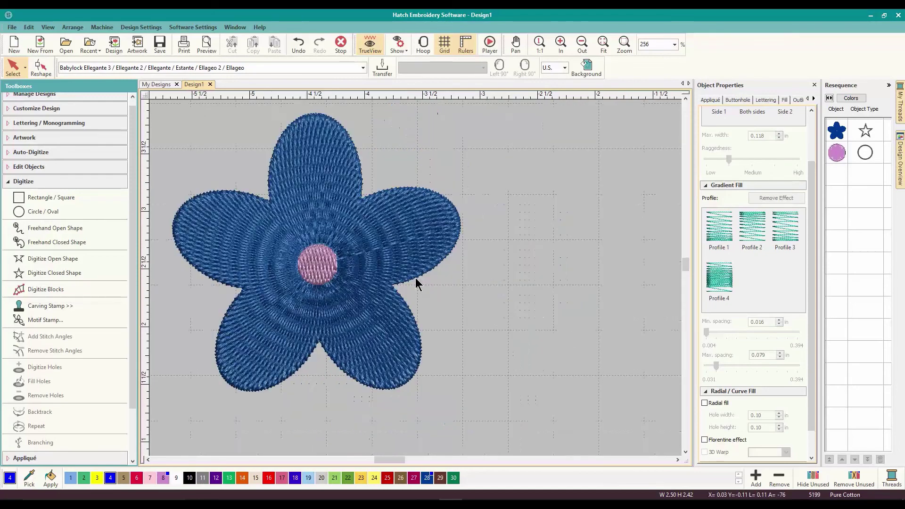
scroll(417, 283, "down", 1)
scroll(389, 264, "down", 1)
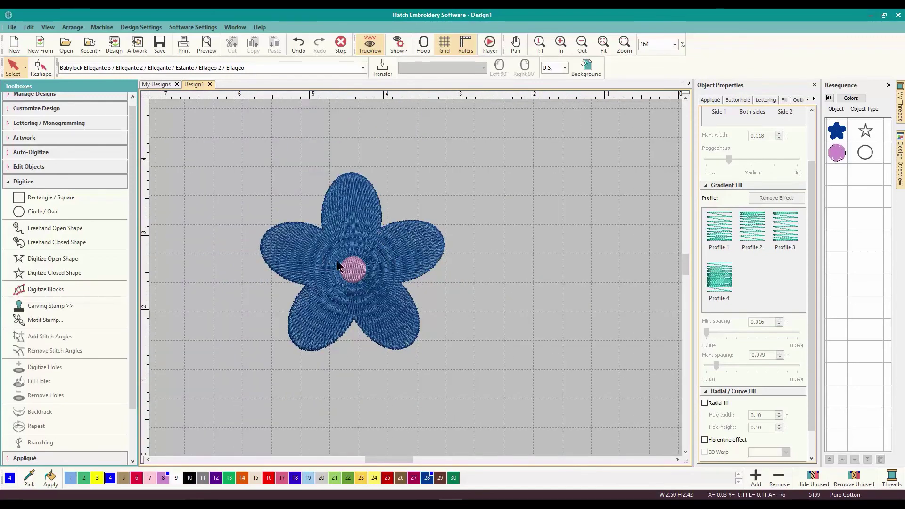
left_click(47, 186)
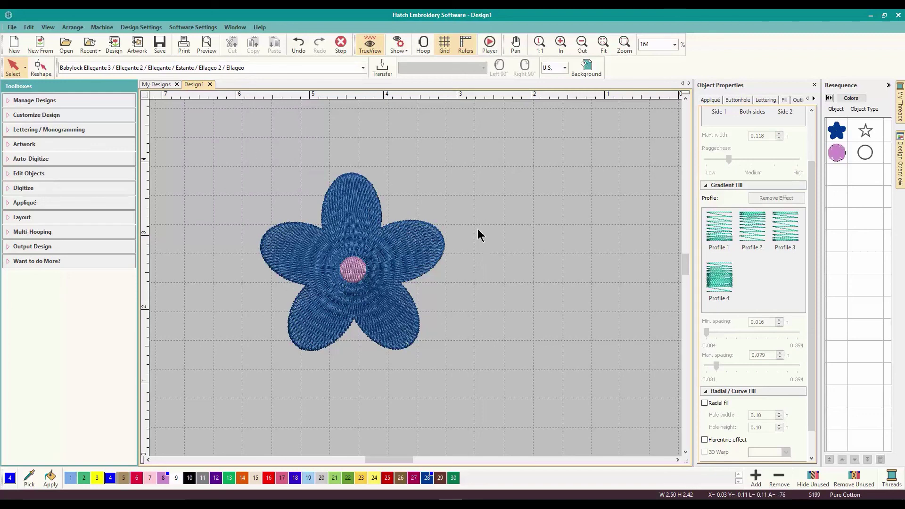
Review the blue flower's stitching settings and its fill stitch type and pattern.
left_click(427, 245)
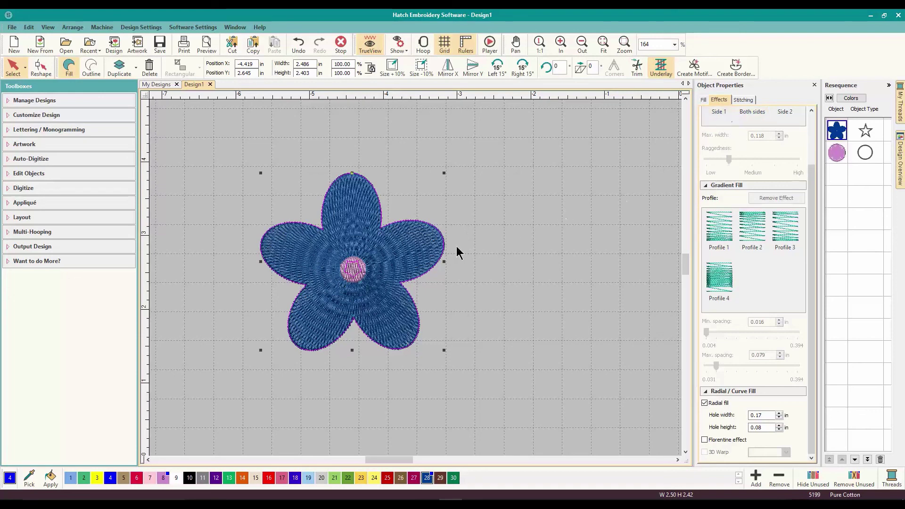
left_click(742, 102)
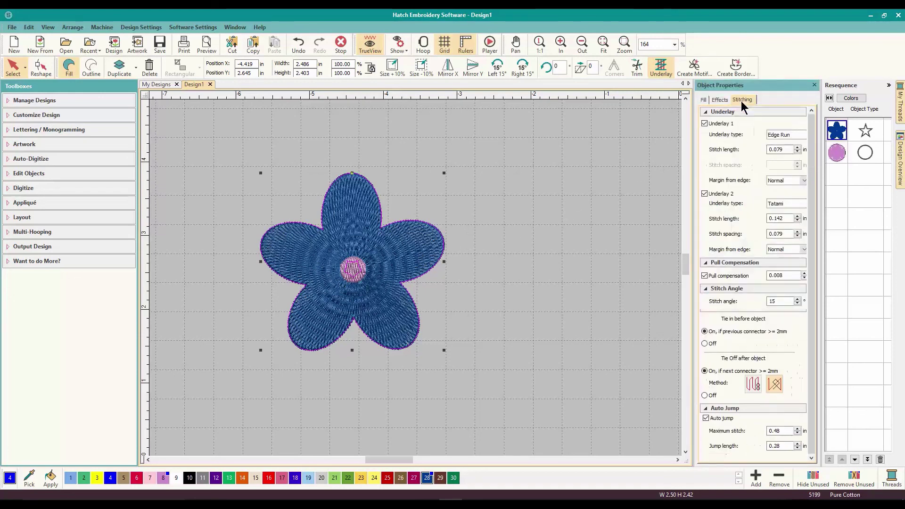
left_click(704, 100)
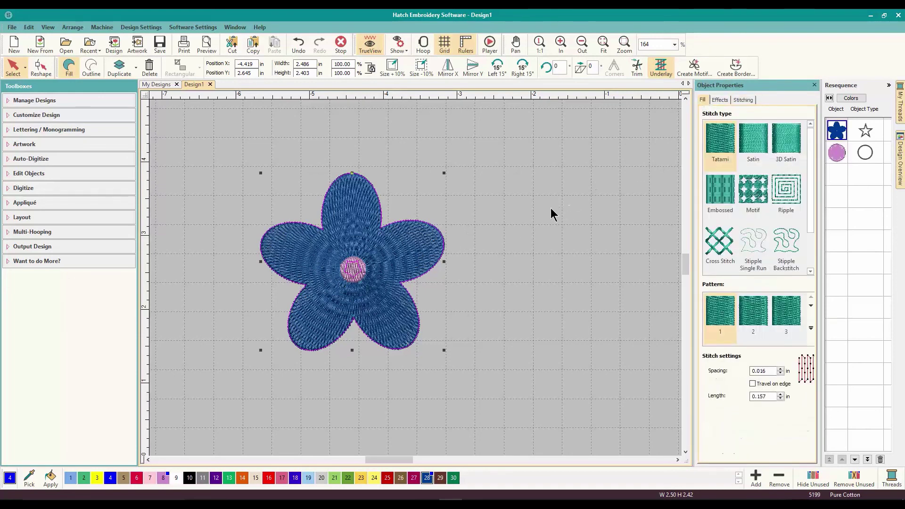